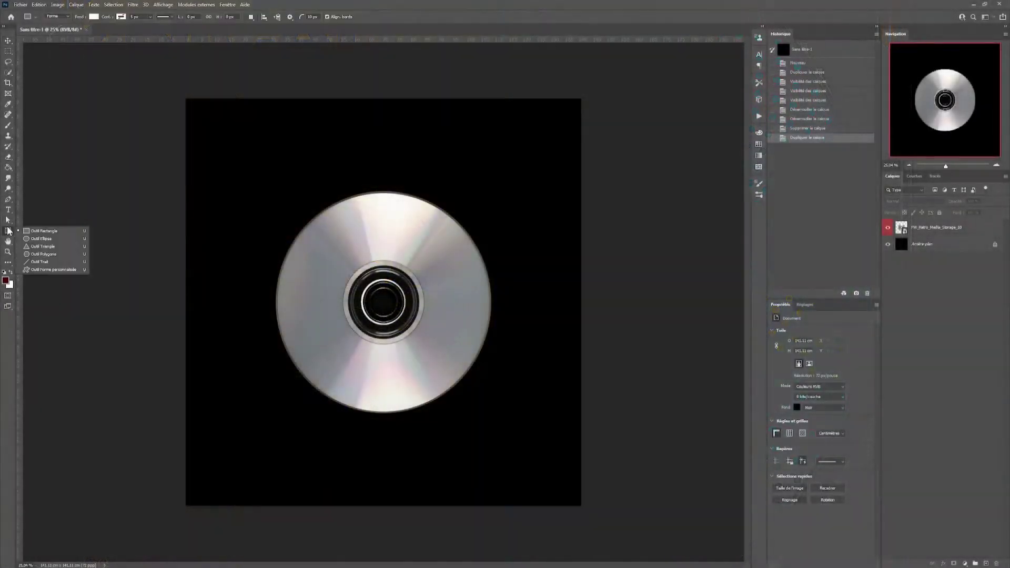
Switch to the document with the silver CD on black and pick the Ellipse tool
{"action": "left_click", "coordinate": [41, 239]}
{"action": "left_click", "coordinate": [94, 17]}
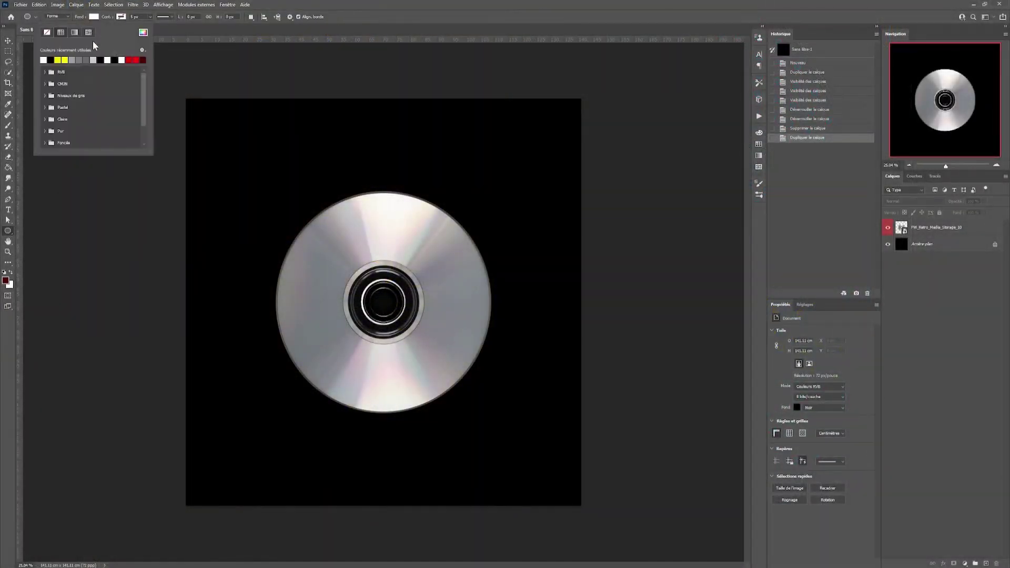
Draw a yellow circle, move it onto the CD, and set its opacity to 76%
{"action": "left_click", "coordinate": [65, 59]}
{"action": "left_click_drag", "start_coordinate": [578, 437], "coordinate": [578, 437]}
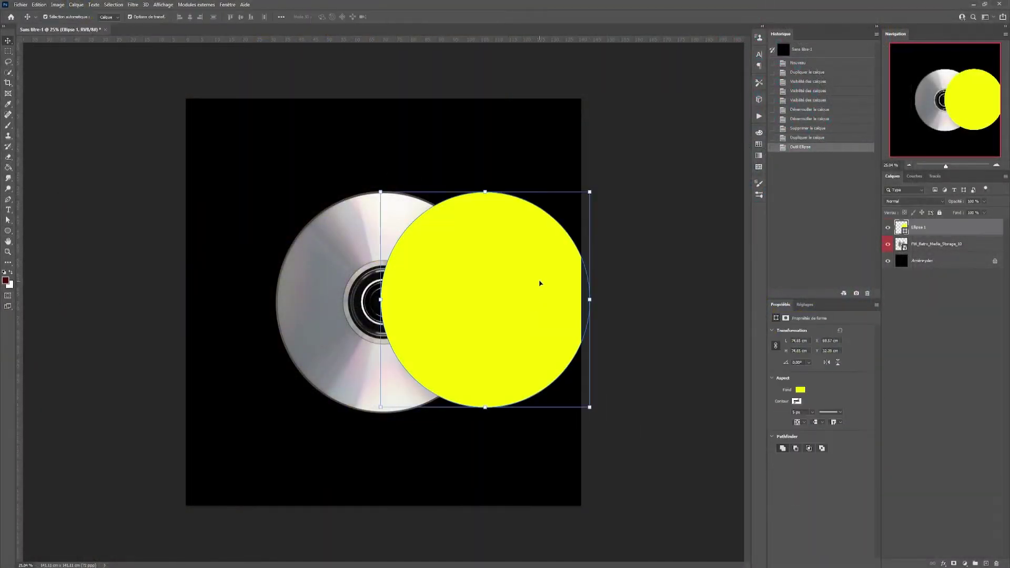
{"action": "key", "text": "v"}
{"action": "left_click_drag", "start_coordinate": [539, 286], "coordinate": [438, 276]}
{"action": "key", "text": "7"}
{"action": "key", "text": "6"}
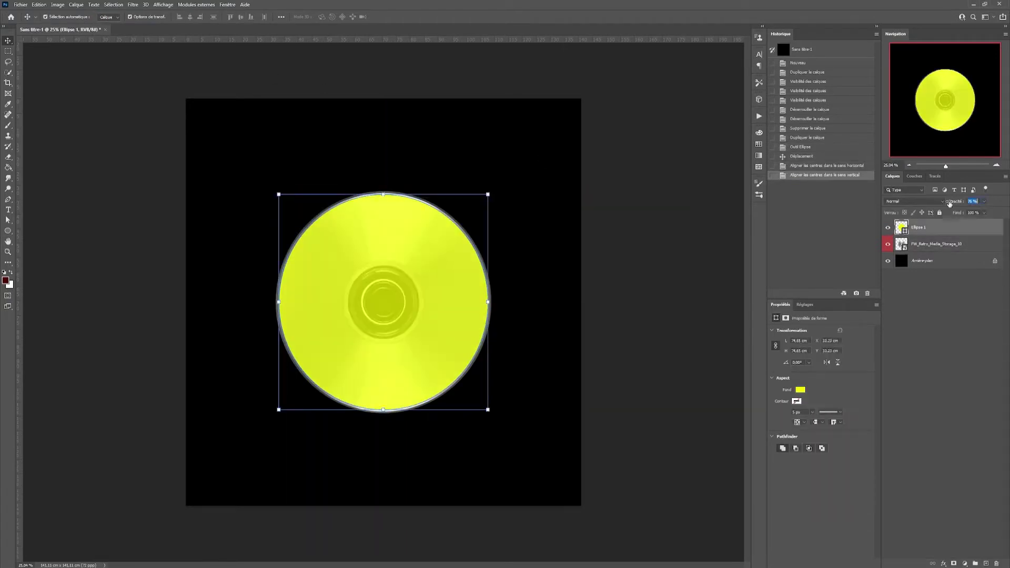
{"action": "scroll", "coordinate": [344, 396], "scroll_direction": "up", "scroll_amount": 5}
Enlarge the yellow circle slightly so it covers the CD's edge
{"action": "key", "text": "ctrl+t"}
{"action": "left_click_drag", "start_coordinate": [406, 435], "coordinate": [428, 429]}
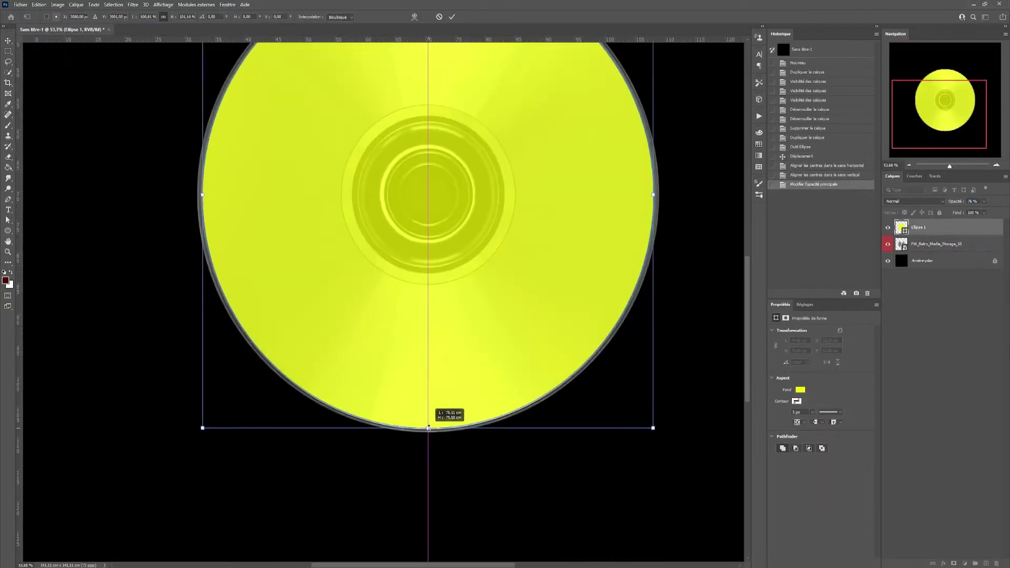
{"action": "key", "text": "Return"}
{"action": "scroll", "coordinate": [614, 241], "scroll_direction": "up", "scroll_amount": 3}
Duplicate the circle as a dark red copy shrunk to the hub size
{"action": "key", "text": "ctrl+j"}
{"action": "left_click", "coordinate": [800, 390]}
{"action": "key", "text": "ctrl+t"}
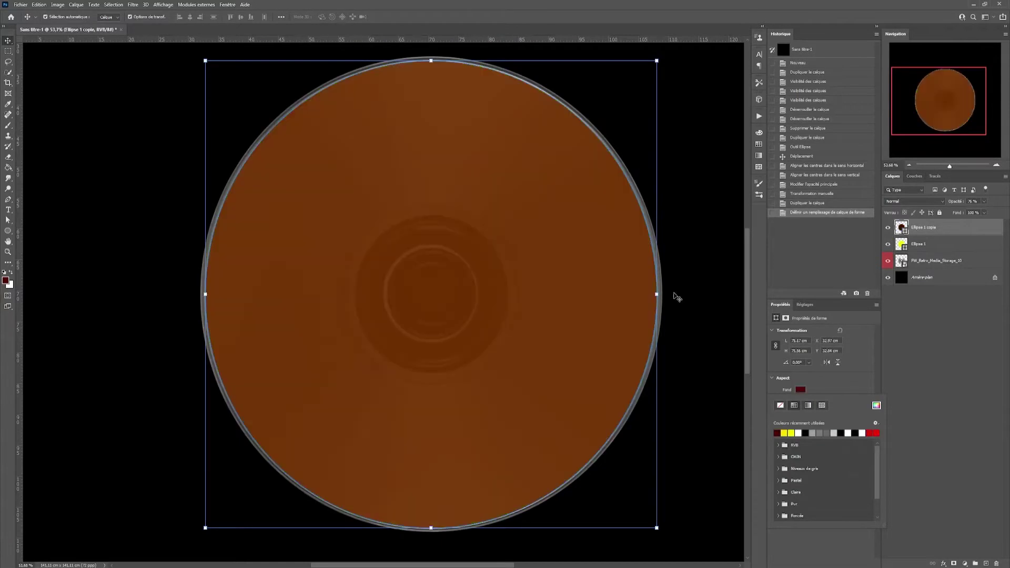
{"action": "left_click_drag", "start_coordinate": [656, 293], "coordinate": [512, 294]}
{"action": "left_click_drag", "start_coordinate": [205, 294], "coordinate": [355, 290]}
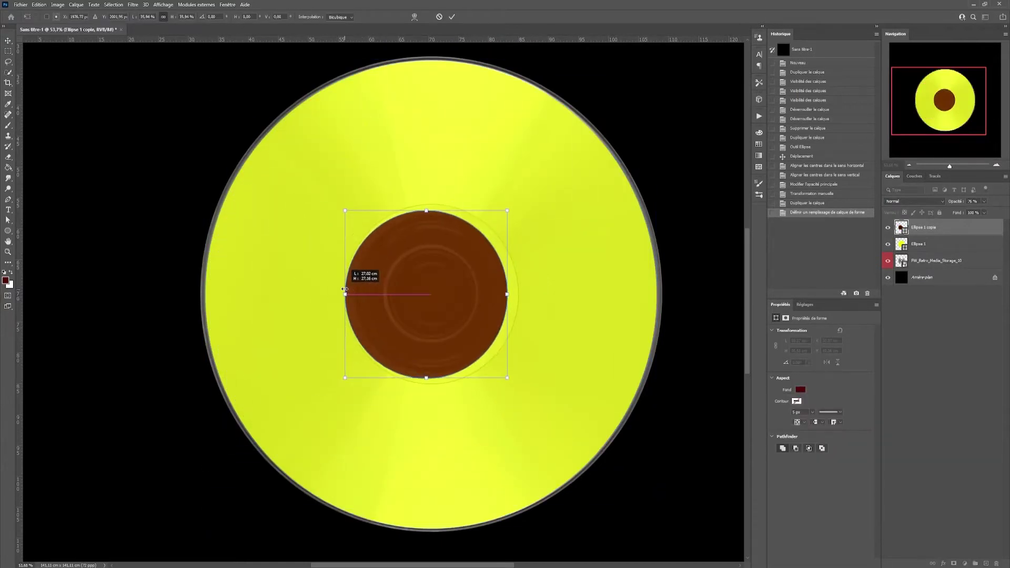
{"action": "left_click_drag", "start_coordinate": [506, 294], "coordinate": [521, 294]}
{"action": "key", "text": "Return"}
Rasterize the dark red circle and centre it horizontally and vertically on the disc
{"action": "right_click", "coordinate": [915, 227]}
{"action": "left_click", "coordinate": [941, 342]}
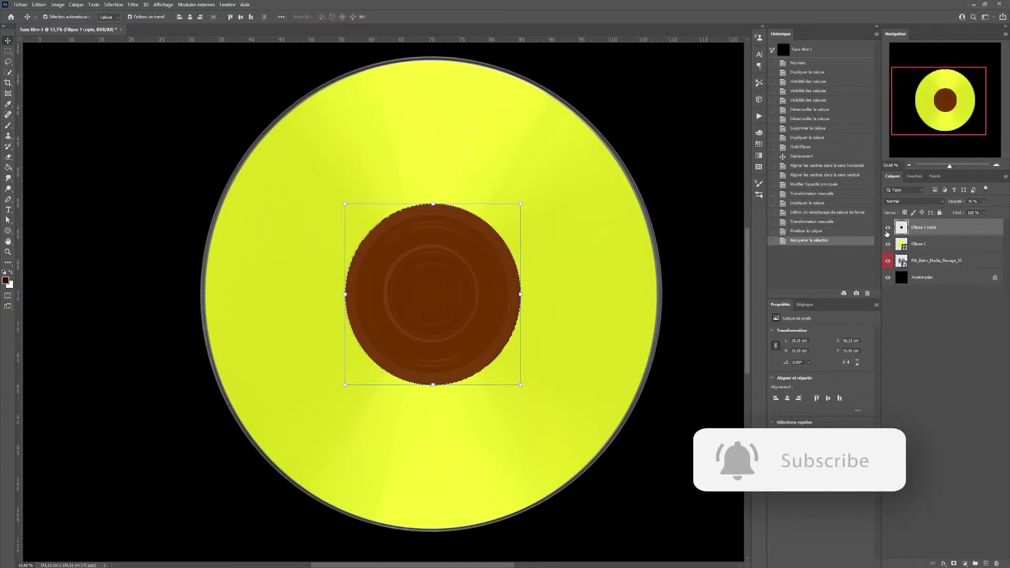
{"action": "right_click", "coordinate": [894, 227]}
{"action": "left_click", "coordinate": [842, 316]}
{"action": "left_click", "coordinate": [937, 261], "text": "shift"}
{"action": "left_click", "coordinate": [190, 17]}
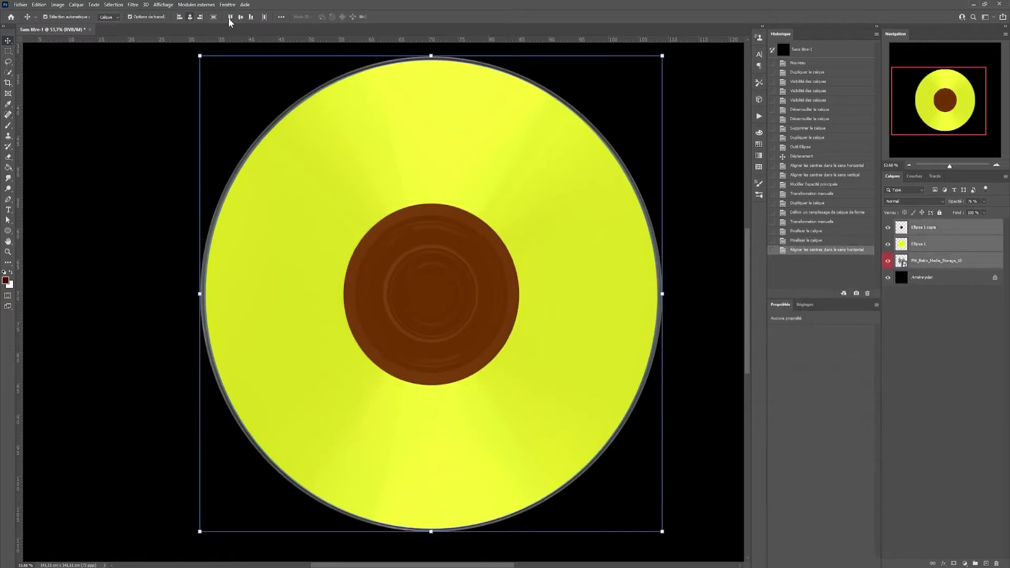
{"action": "left_click", "coordinate": [240, 17]}
Cut the hub out of the yellow disc, delete the helper, and convert the disc to a smart object
{"action": "key", "text": "Delete"}
{"action": "key", "text": "ctrl+d"}
{"action": "left_click", "coordinate": [921, 228]}
{"action": "key", "text": "Delete"}
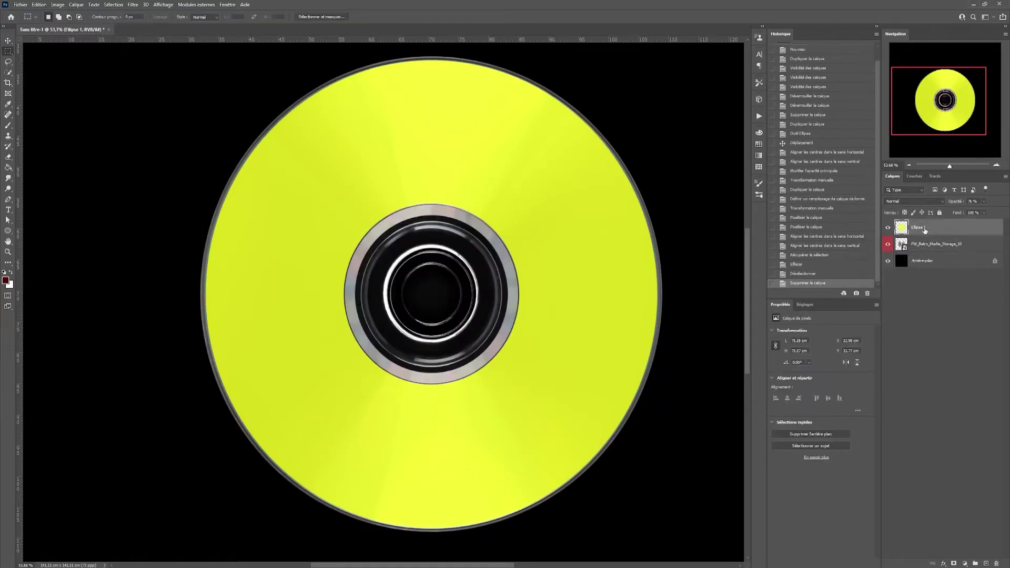
{"action": "right_click", "coordinate": [921, 233]}
{"action": "left_click", "coordinate": [925, 336]}
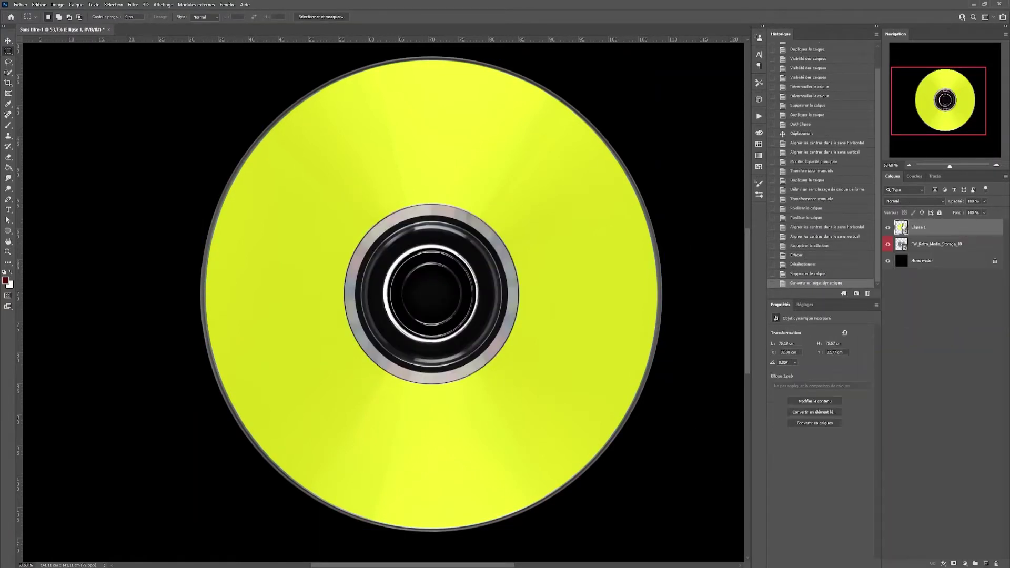
{"action": "double_click", "coordinate": [901, 227]}
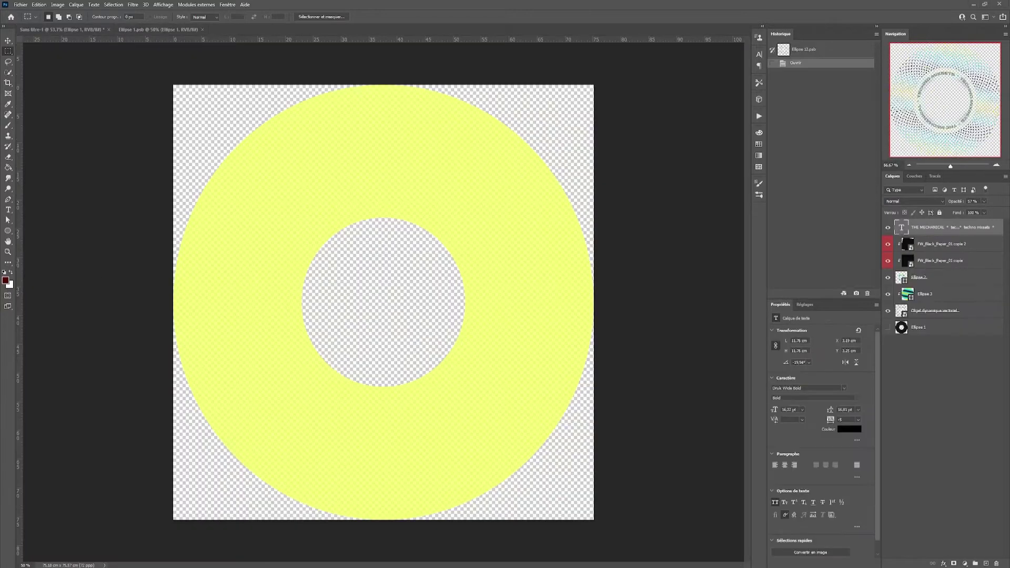
Hide the yellow ring layer and give a new ellipse a yellow-cyan-black gradient stroke
{"action": "left_click", "coordinate": [901, 246]}
{"action": "left_click", "coordinate": [888, 245]}
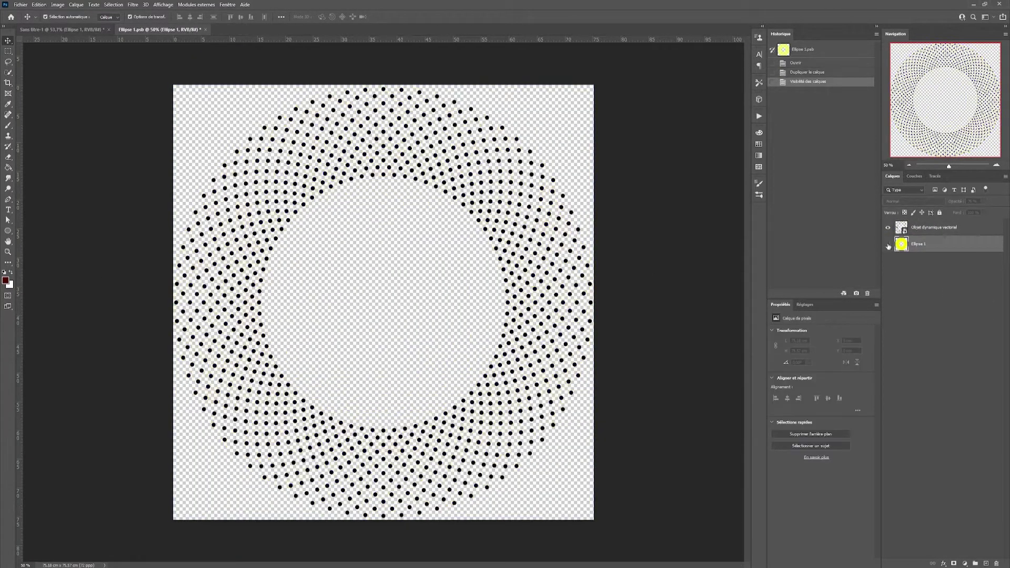
{"action": "left_click", "coordinate": [94, 16]}
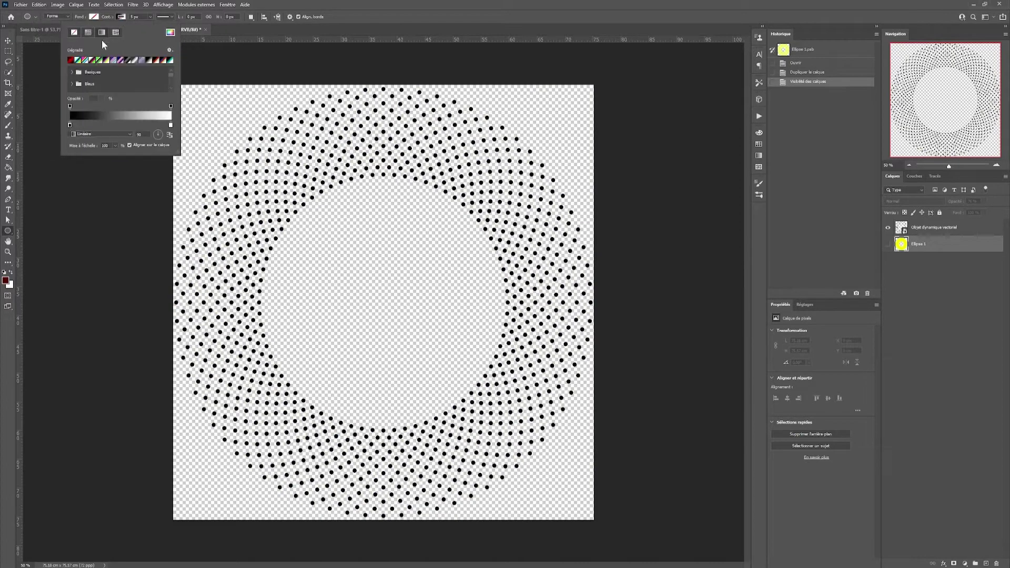
{"action": "double_click", "coordinate": [70, 128]}
{"action": "left_click", "coordinate": [861, 320]}
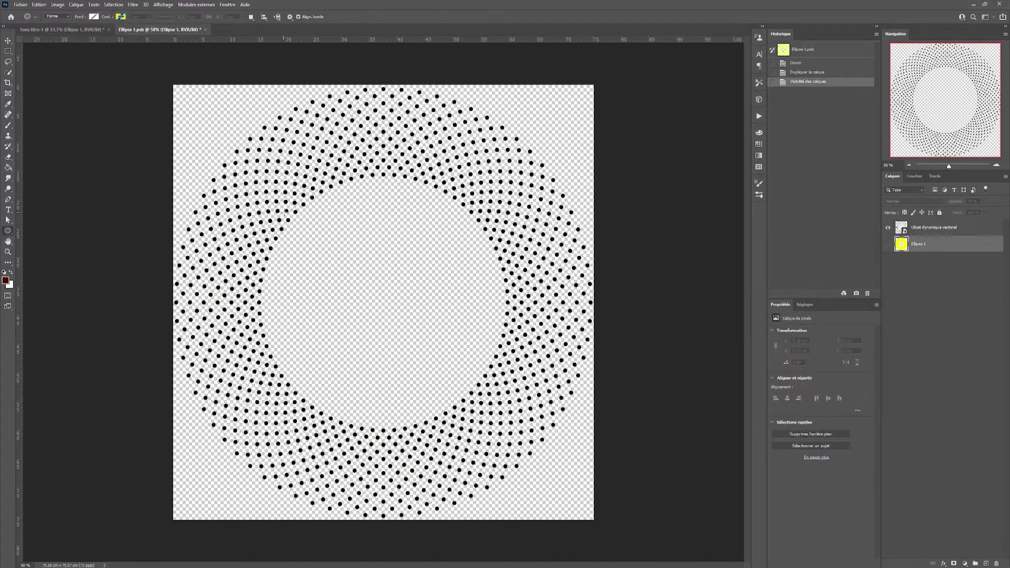
Centre and scale the gradient ring with a 55.08 px stroke and 77% opacity
{"action": "key", "text": "v"}
{"action": "left_click_drag", "start_coordinate": [476, 239], "coordinate": [468, 225]}
{"action": "left_click_drag", "start_coordinate": [825, 424], "coordinate": [837, 424]}
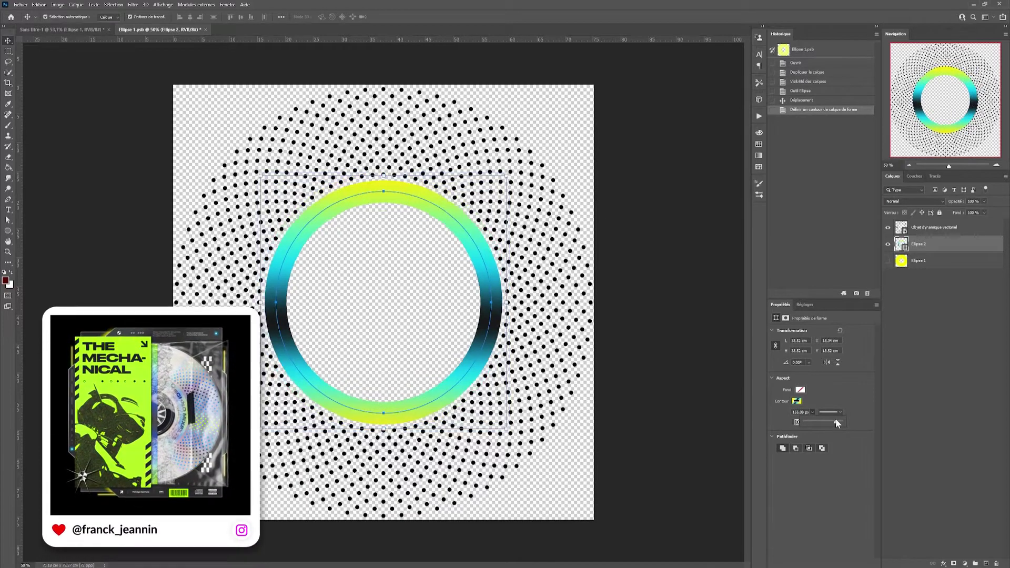
{"action": "left_click_drag", "start_coordinate": [506, 303], "coordinate": [492, 302]}
{"action": "key", "text": "Return"}
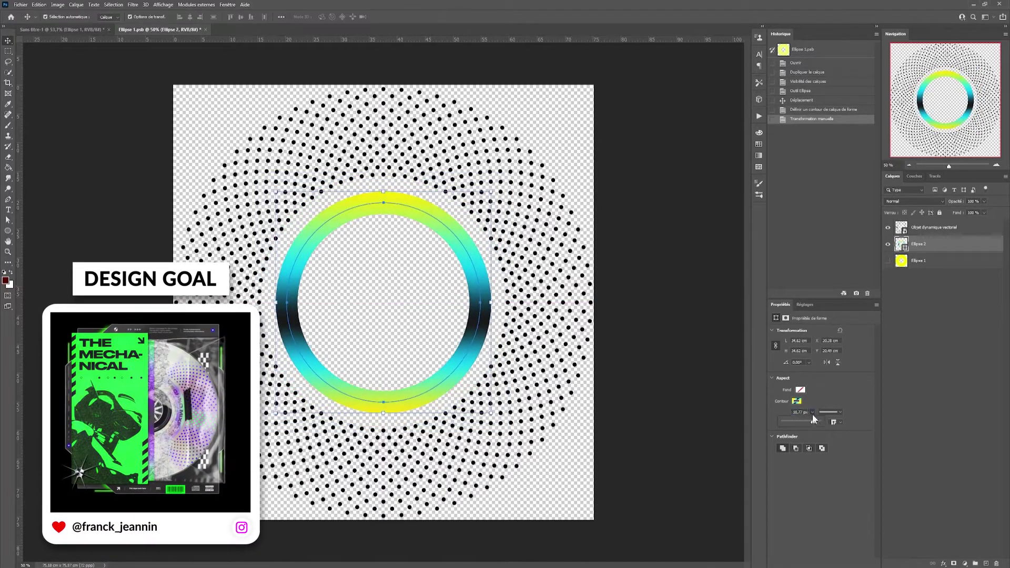
{"action": "left_click_drag", "start_coordinate": [812, 414], "coordinate": [826, 421]}
{"action": "left_click_drag", "start_coordinate": [954, 201], "coordinate": [946, 204]}
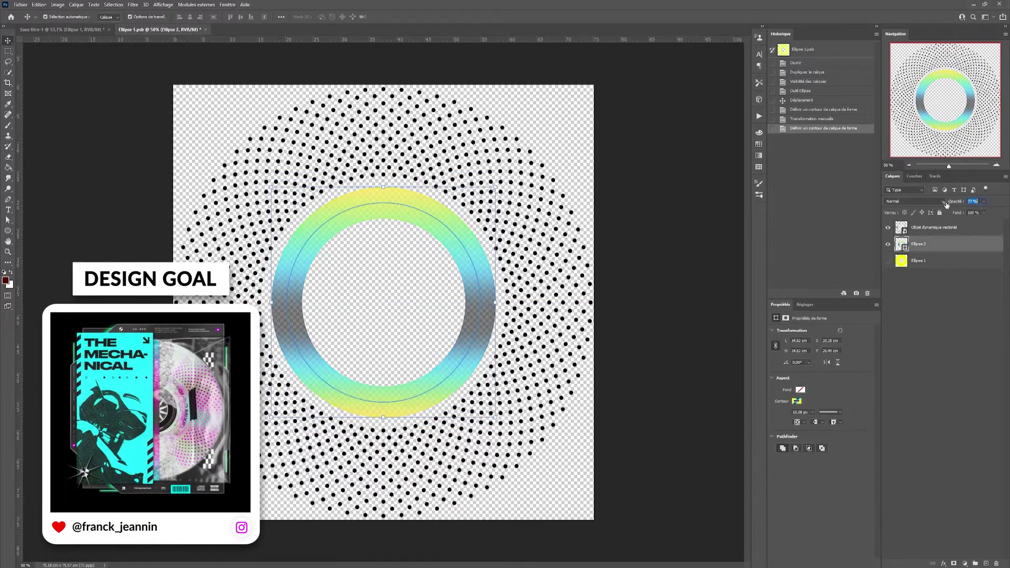
Type 'TECHNO MIXSETS TECHNO MIXSETS' along the ring path at 71 pt and commit it
{"action": "type", "text": "TECHNO MIXSETS"}
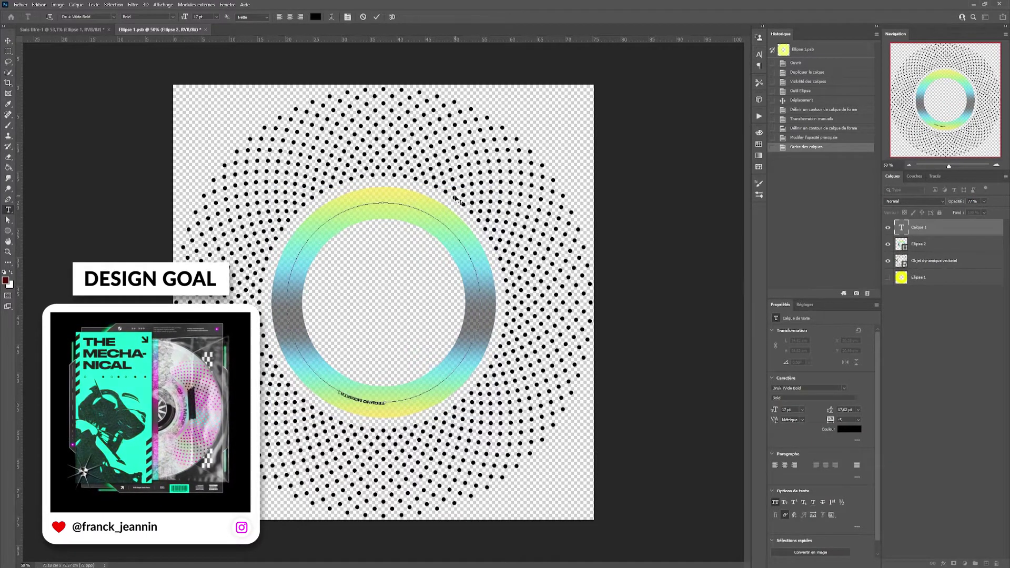
{"action": "type", "text": " TECHNO MIXSETS"}
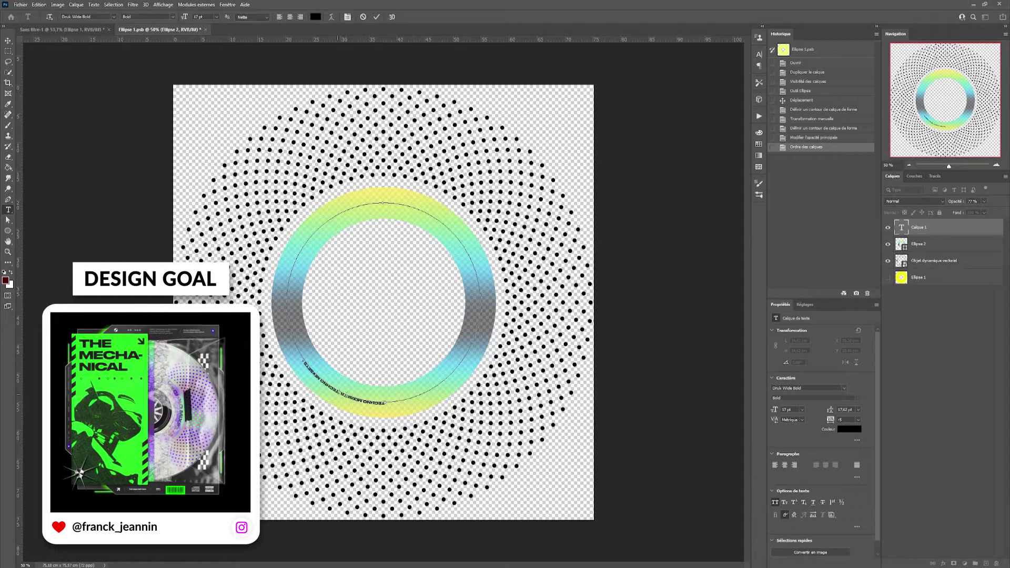
{"action": "left_click", "coordinate": [801, 410]}
{"action": "left_click", "coordinate": [789, 493]}
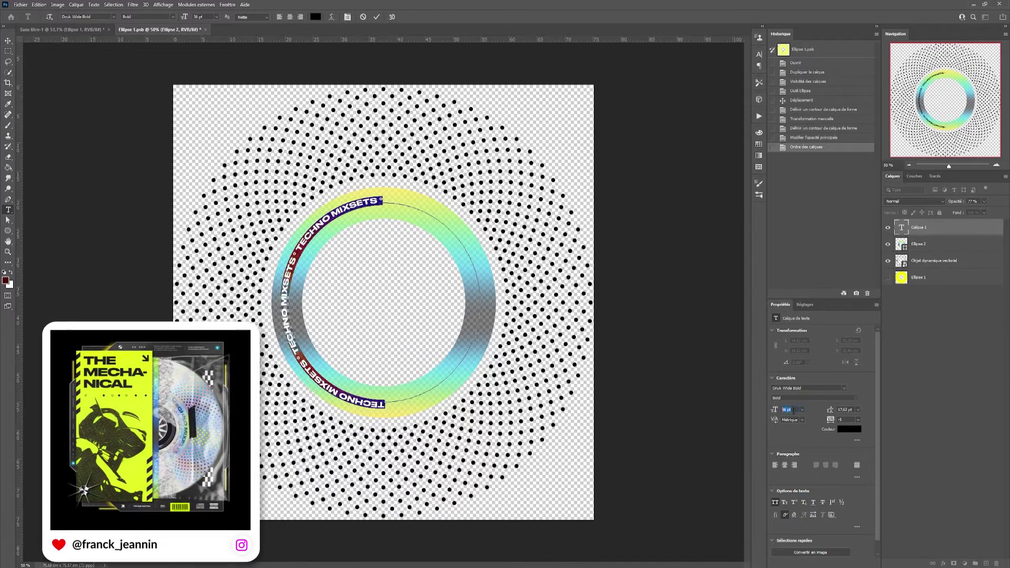
{"action": "scroll", "coordinate": [794, 411], "scroll_direction": "up", "scroll_amount": 10}
{"action": "scroll", "coordinate": [794, 411], "scroll_direction": "up", "scroll_amount": 10}
{"action": "scroll", "coordinate": [793, 413], "scroll_direction": "up", "scroll_amount": 10}
{"action": "scroll", "coordinate": [792, 415], "scroll_direction": "up", "scroll_amount": 6}
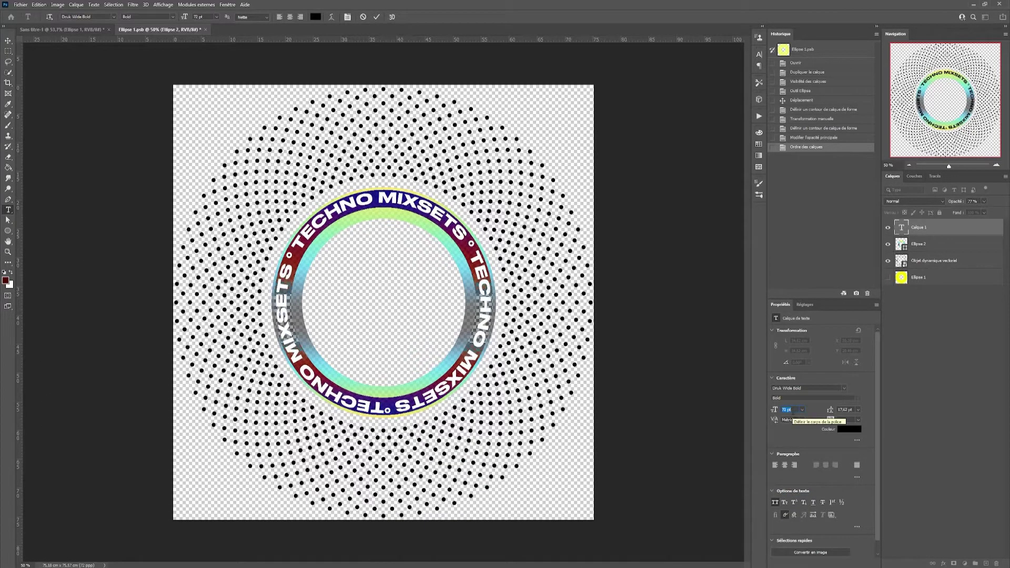
{"action": "scroll", "coordinate": [793, 416], "scroll_direction": "down", "scroll_amount": 1}
{"action": "left_click", "coordinate": [844, 419]}
{"action": "key", "text": "ctrl+Return"}
{"action": "key", "text": "ctrl+t"}
{"action": "left_click", "coordinate": [936, 260]}
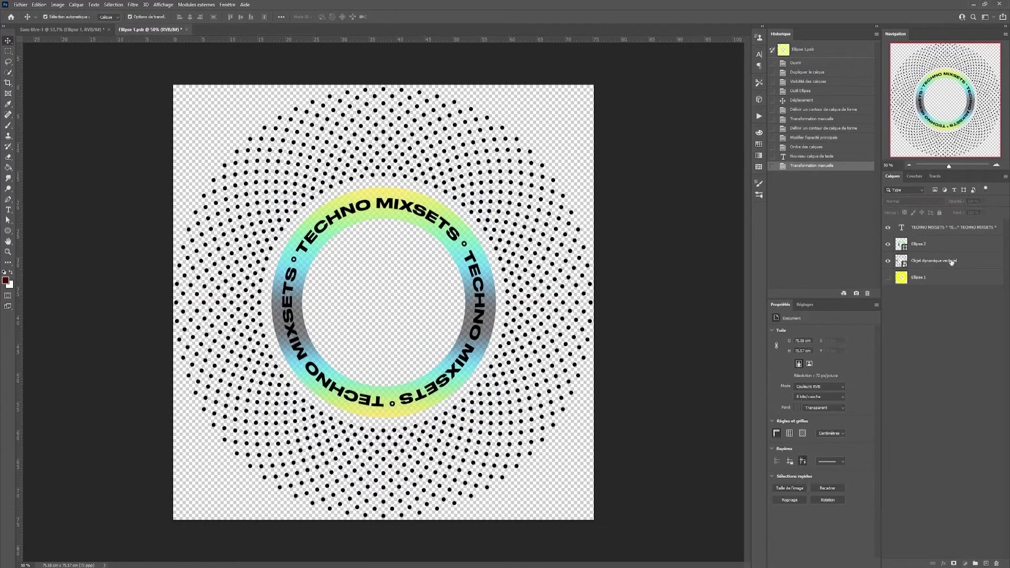
Fill a new ellipse with a yellow-cyan-black gradient
{"action": "left_click", "coordinate": [120, 17]}
{"action": "left_click", "coordinate": [74, 32]}
{"action": "double_click", "coordinate": [42, 125]}
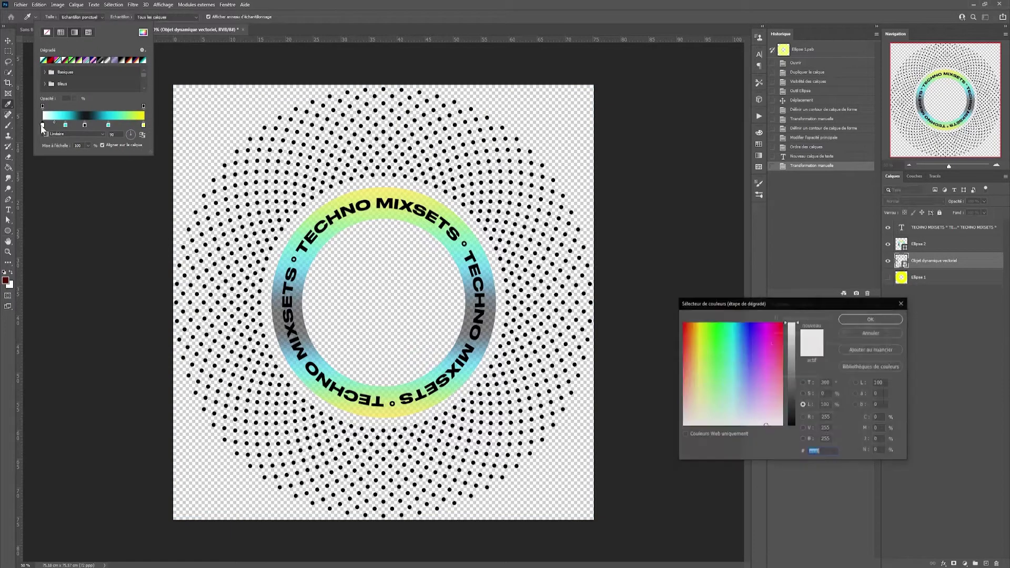
{"action": "left_click", "coordinate": [872, 318]}
Clip the gradient to the halftone dots, restyle it, fade the ring and text, and close the smart object
{"action": "right_click", "coordinate": [891, 275]}
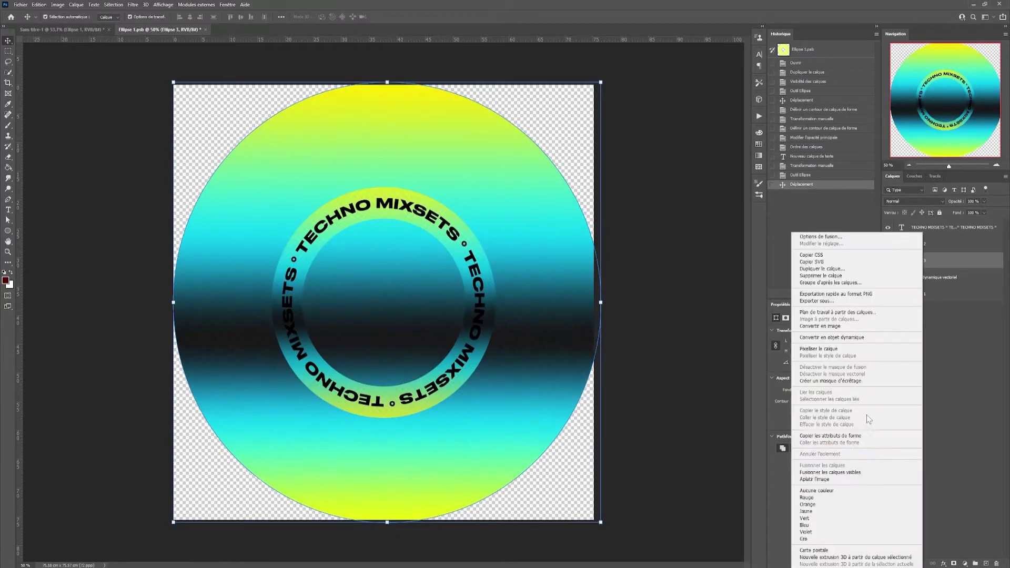
{"action": "left_click", "coordinate": [841, 381]}
{"action": "left_click", "coordinate": [800, 389]}
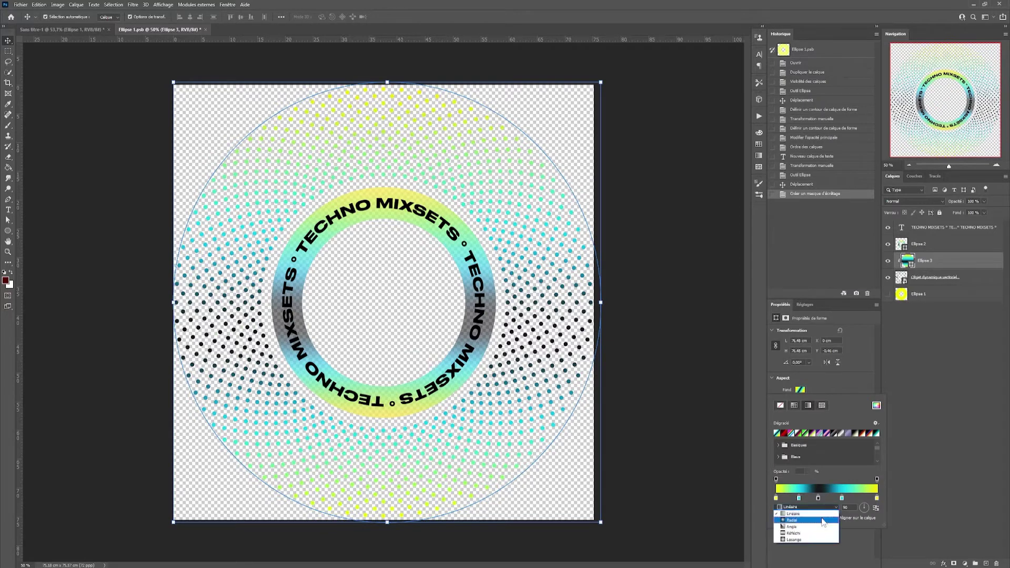
{"action": "left_click", "coordinate": [601, 302]}
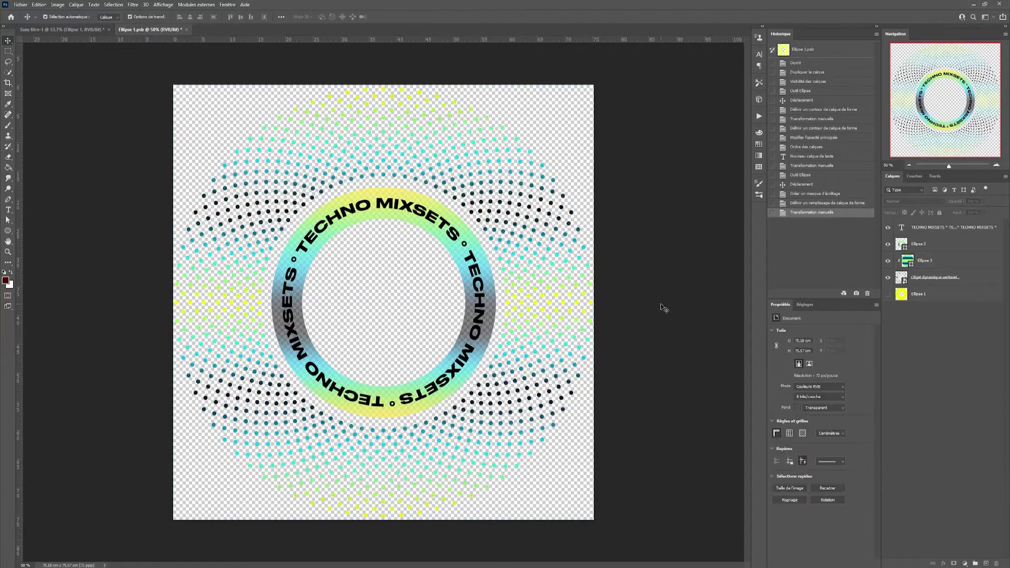
{"action": "key", "text": "5"}
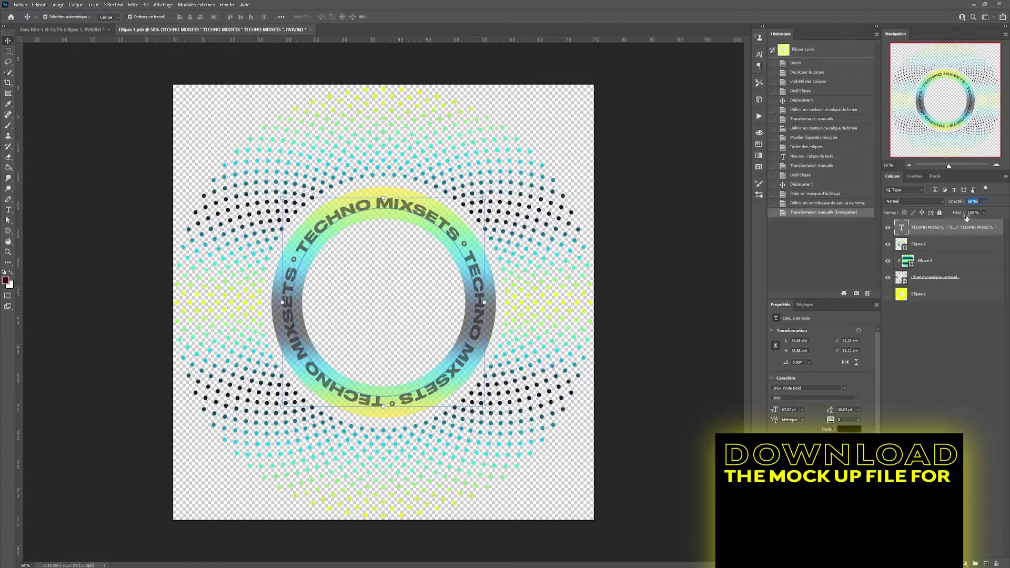
{"action": "left_click", "coordinate": [187, 30]}
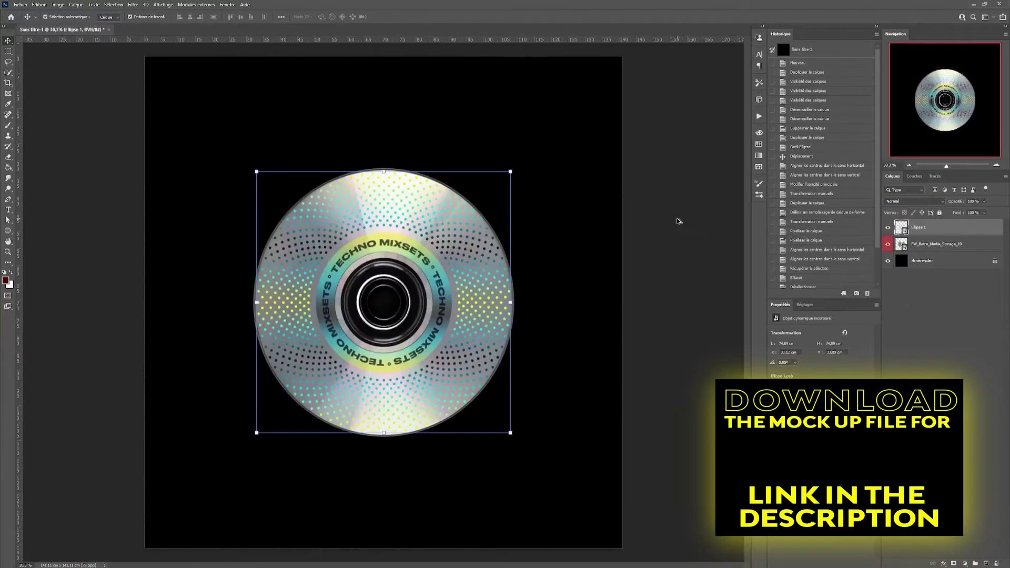
Clip the holographic texture to the disc in Lumière crue blend mode
{"action": "right_click", "coordinate": [930, 227]}
{"action": "left_click", "coordinate": [831, 399]}
{"action": "left_click", "coordinate": [914, 201]}
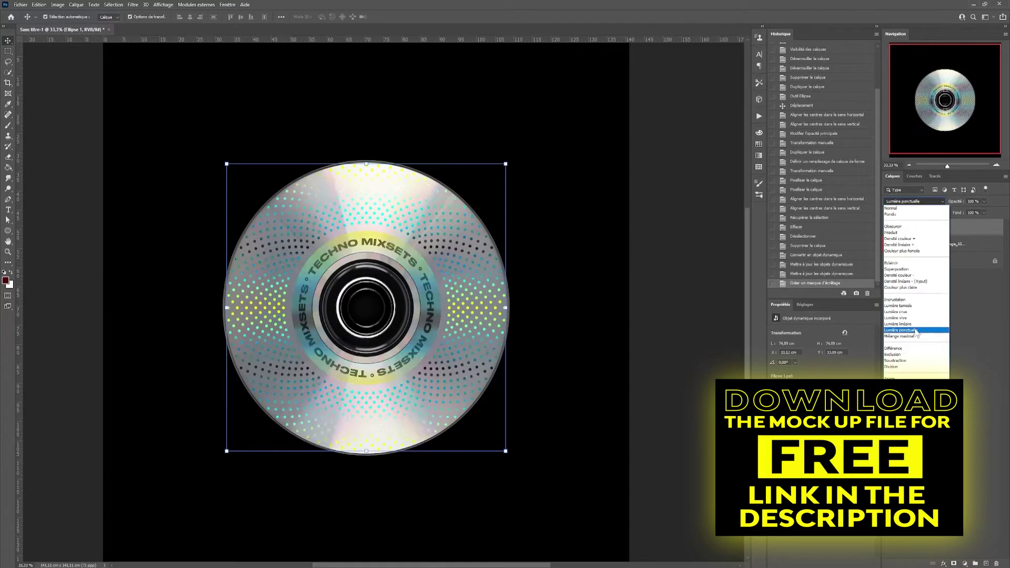
{"action": "left_click", "coordinate": [909, 313]}
Add clipped Brightness/Contrast and Hue/Saturation adjustments to the disc and place the plastic sleeve copy over it
{"action": "left_click", "coordinate": [788, 323]}
{"action": "left_click", "coordinate": [784, 334]}
{"action": "mouse_move", "coordinate": [821, 354]}
{"action": "left_mouse_down"}
{"action": "mouse_move", "coordinate": [844, 367]}
{"action": "mouse_move", "coordinate": [837, 347]}
{"action": "left_mouse_up"}
{"action": "left_click", "coordinate": [926, 227]}
{"action": "left_click", "coordinate": [937, 277]}
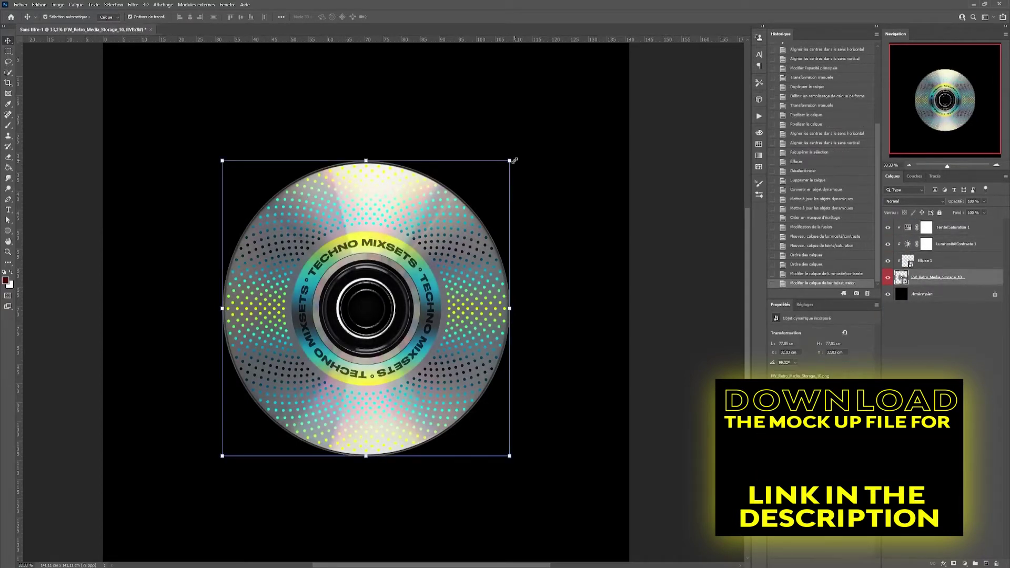
{"action": "left_click_drag", "start_coordinate": [563, 300], "coordinate": [532, 205]}
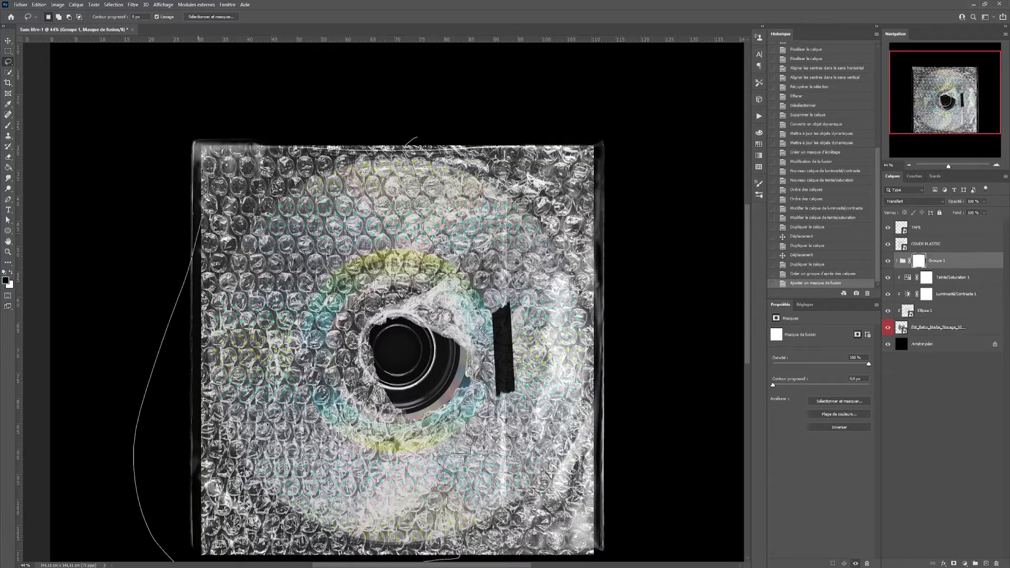
Invert the selection and mask the bubble wrap off the CD's right side
{"action": "key", "text": "m"}
{"action": "key", "text": "ctrl+shift+i"}
{"action": "left_click_drag", "start_coordinate": [410, 137], "coordinate": [515, 242]}
{"action": "left_click_drag", "start_coordinate": [526, 157], "coordinate": [552, 474]}
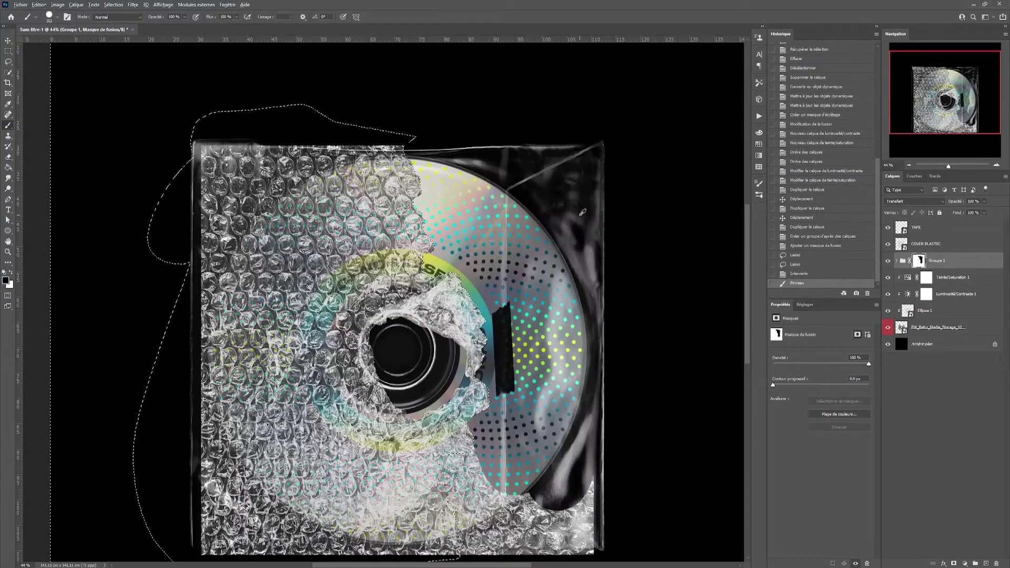
{"action": "scroll", "coordinate": [505, 291], "scroll_direction": "down", "scroll_amount": 2}
{"action": "key", "text": "ctrl+d"}
{"action": "key", "text": "m"}
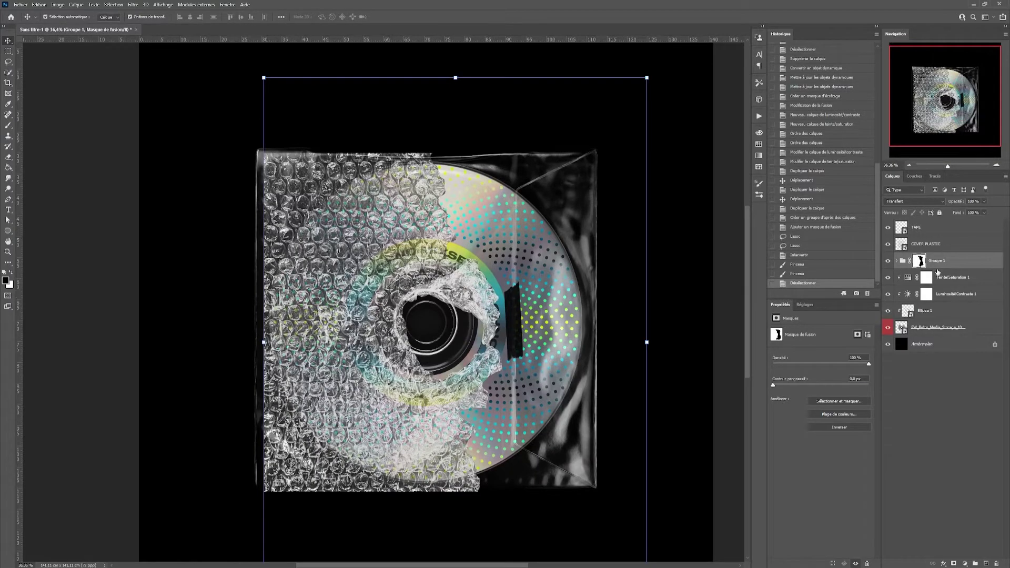
Brush the bubble-wrap group mask to clean its top and bottom edges
{"action": "key", "text": "b"}
{"action": "scroll", "coordinate": [433, 117], "scroll_direction": "up", "scroll_amount": 5}
{"action": "left_click_drag", "start_coordinate": [541, 158], "coordinate": [608, 139]}
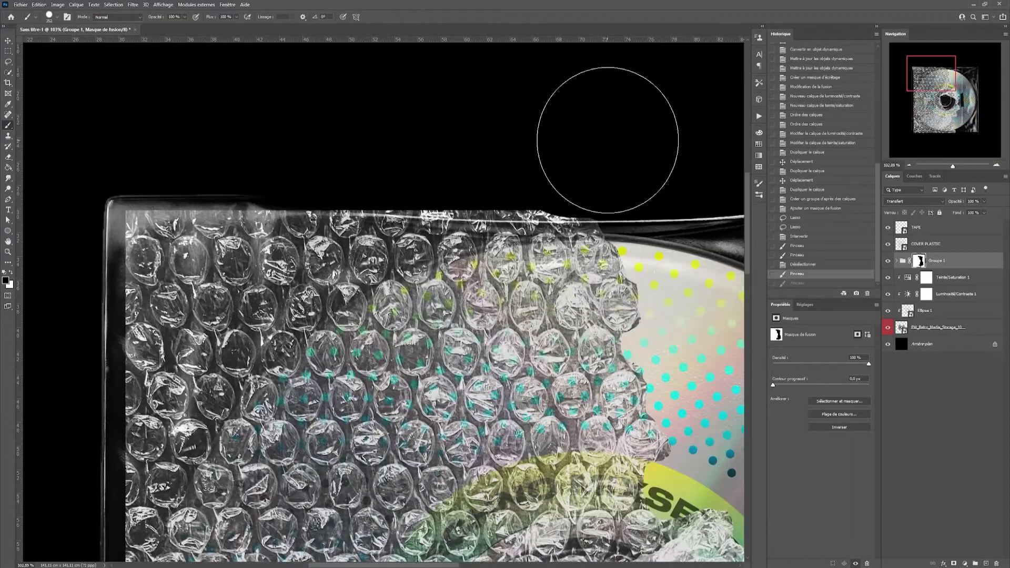
{"action": "scroll", "coordinate": [321, 191], "scroll_direction": "down", "scroll_amount": 2}
{"action": "scroll", "coordinate": [462, 435], "scroll_direction": "left", "scroll_amount": 3}
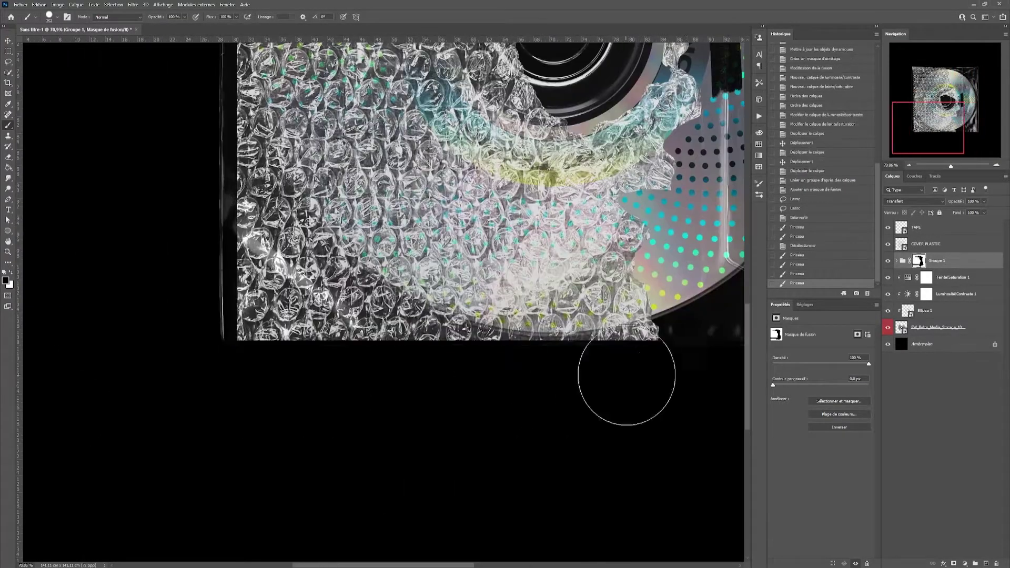
{"action": "left_click_drag", "start_coordinate": [613, 371], "coordinate": [283, 395]}
{"action": "scroll", "coordinate": [284, 396], "scroll_direction": "down", "scroll_amount": 3}
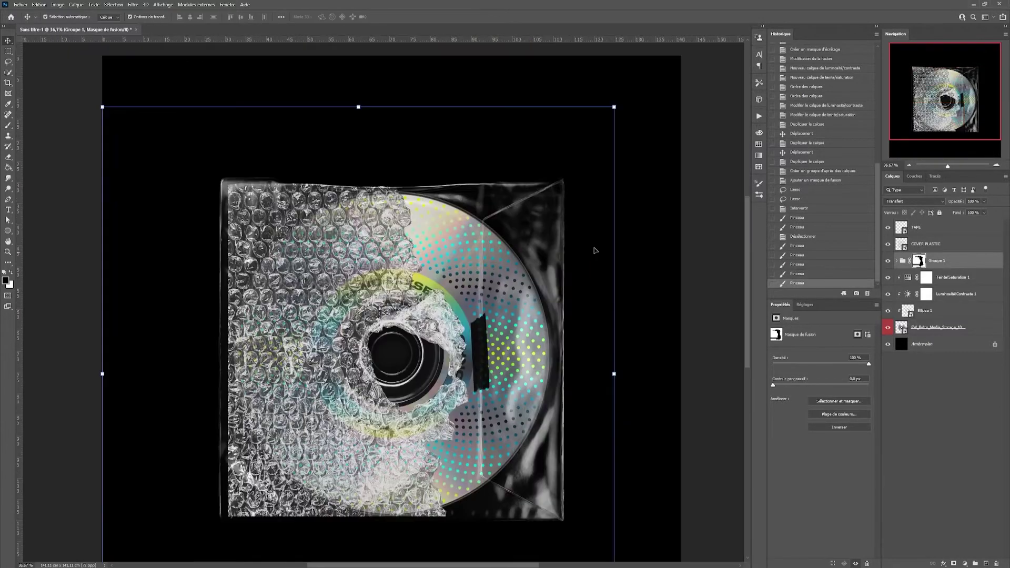
{"action": "scroll", "coordinate": [626, 233], "scroll_direction": "up", "scroll_amount": 4}
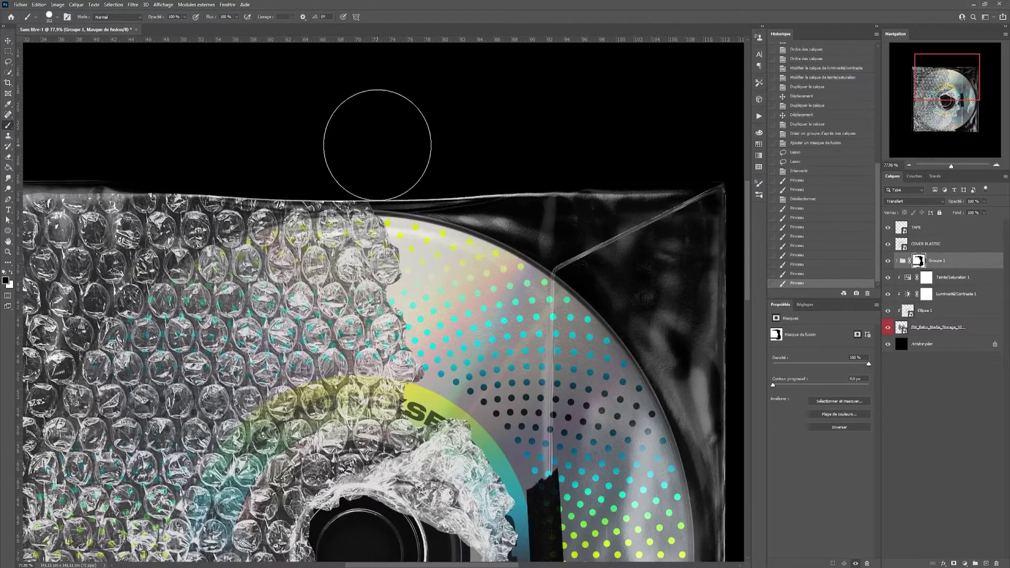
{"action": "key", "text": "ctrl+0"}
{"action": "key", "text": "v"}
Brighten the wrap to 48, clip a copy to COVER PLASTIC, and move Rectangle 3 left
{"action": "left_click", "coordinate": [809, 315]}
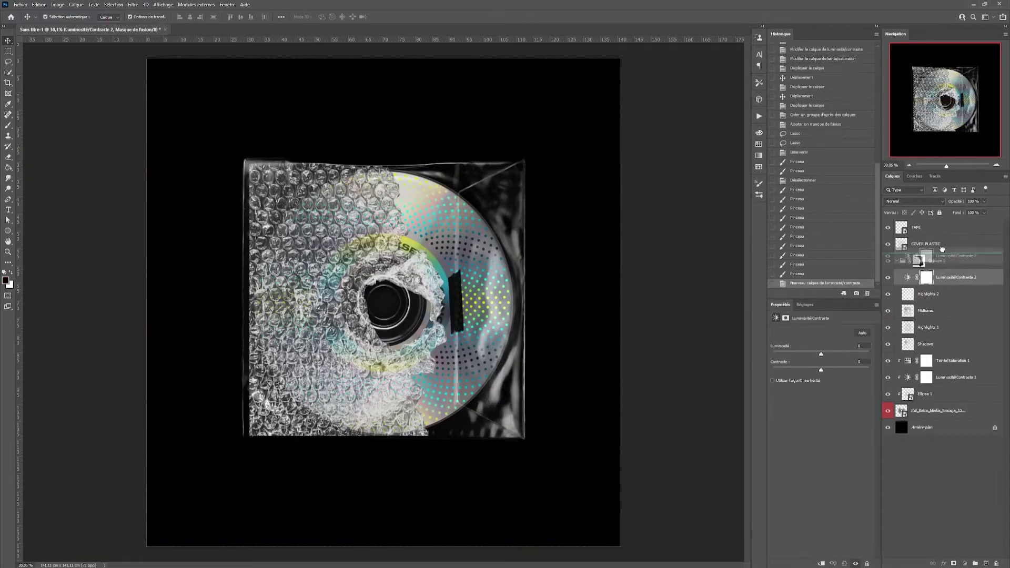
{"action": "left_click_drag", "start_coordinate": [828, 353], "coordinate": [836, 354]}
{"action": "left_click_drag", "start_coordinate": [952, 261], "coordinate": [952, 237]}
{"action": "right_click", "coordinate": [936, 243]}
{"action": "left_click", "coordinate": [902, 394]}
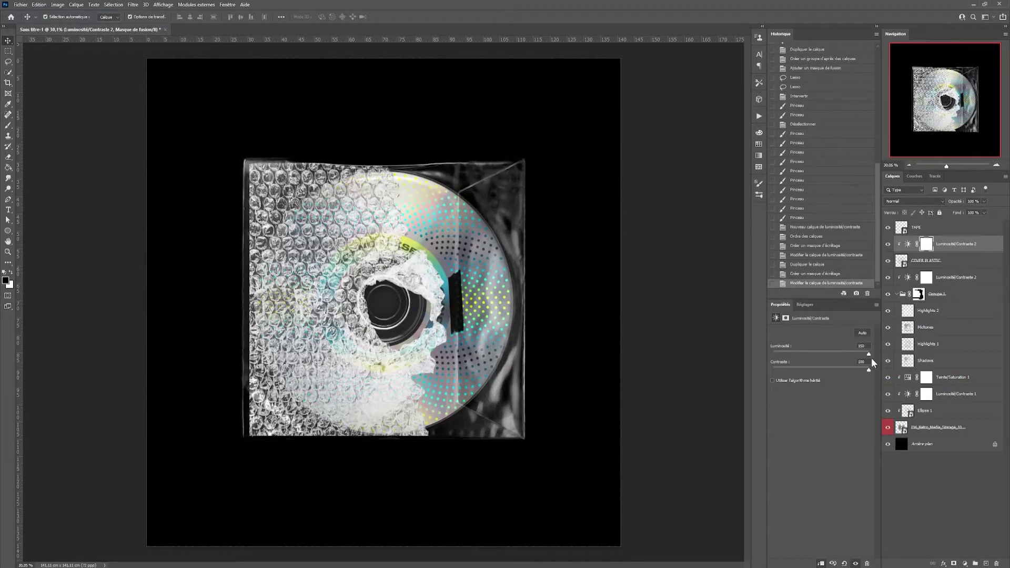
{"action": "scroll", "coordinate": [453, 272], "scroll_direction": "up", "scroll_amount": 2}
{"action": "left_click_drag", "start_coordinate": [411, 228], "coordinate": [319, 227]}
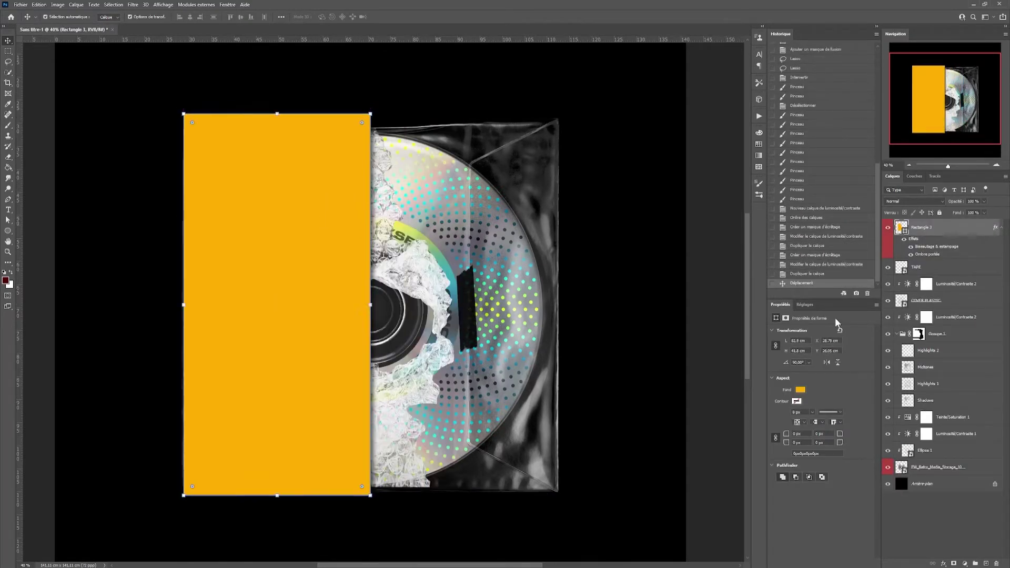
Adjust Rectangle 3's drop shadow and outer glow layer style
{"action": "double_click", "coordinate": [936, 246]}
{"action": "left_click", "coordinate": [689, 422]}
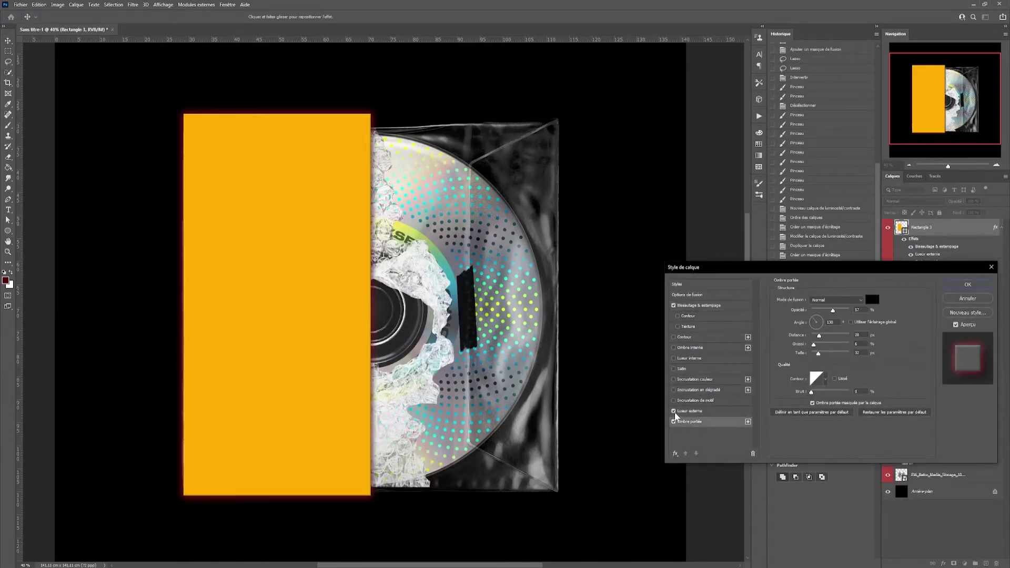
{"action": "left_click", "coordinate": [968, 284]}
{"action": "key", "text": "ctrl+0"}
Duplicate the rectangle, disable the copy's effects, clip it, and open its smart-object contents
{"action": "left_click", "coordinate": [926, 227]}
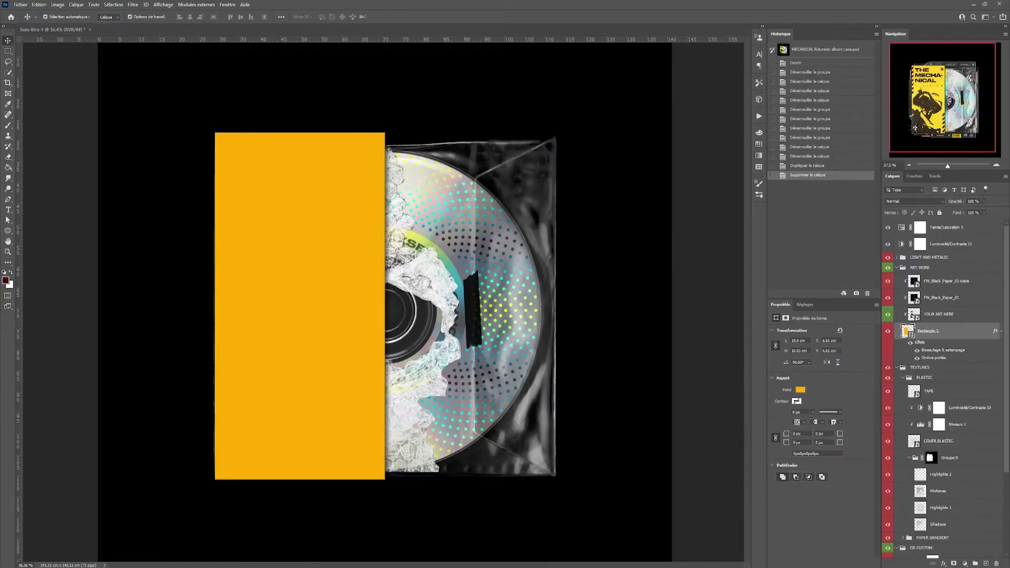
{"action": "key", "text": "ctrl+j"}
{"action": "left_click", "coordinate": [905, 238]}
{"action": "right_click", "coordinate": [926, 230]}
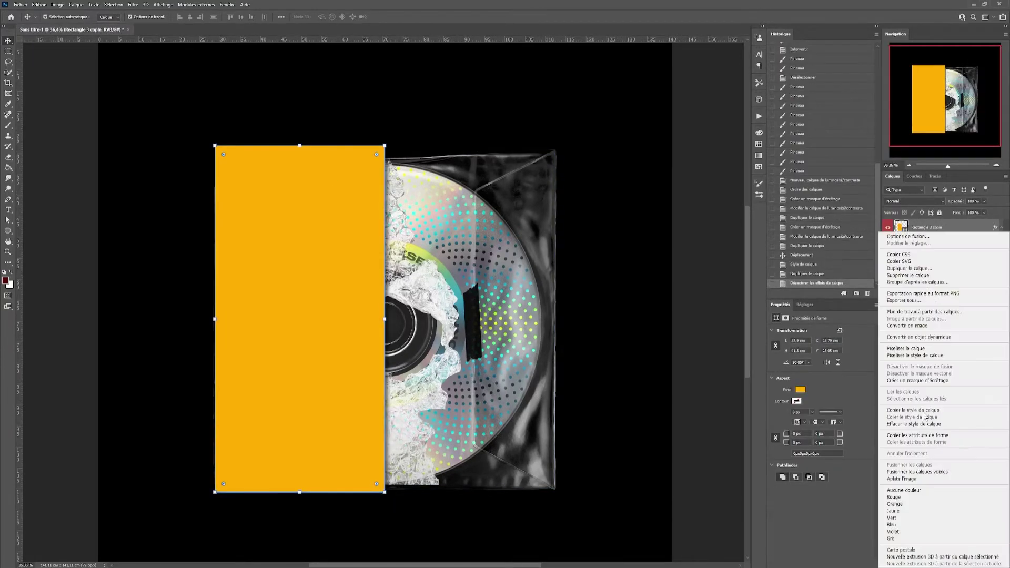
{"action": "left_click", "coordinate": [944, 381]}
{"action": "left_click", "coordinate": [800, 389]}
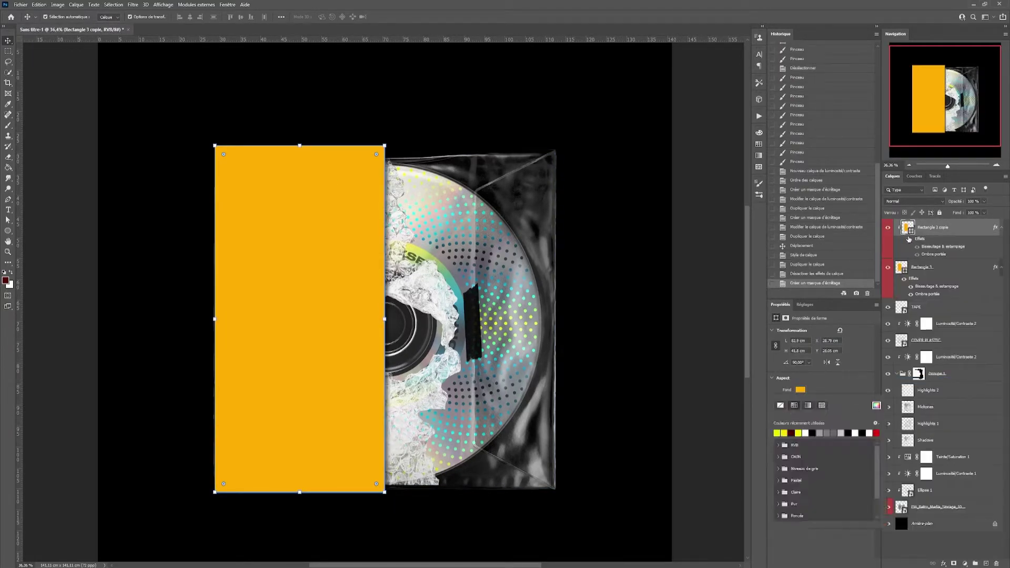
{"action": "right_click", "coordinate": [958, 231]}
{"action": "left_click", "coordinate": [943, 343]}
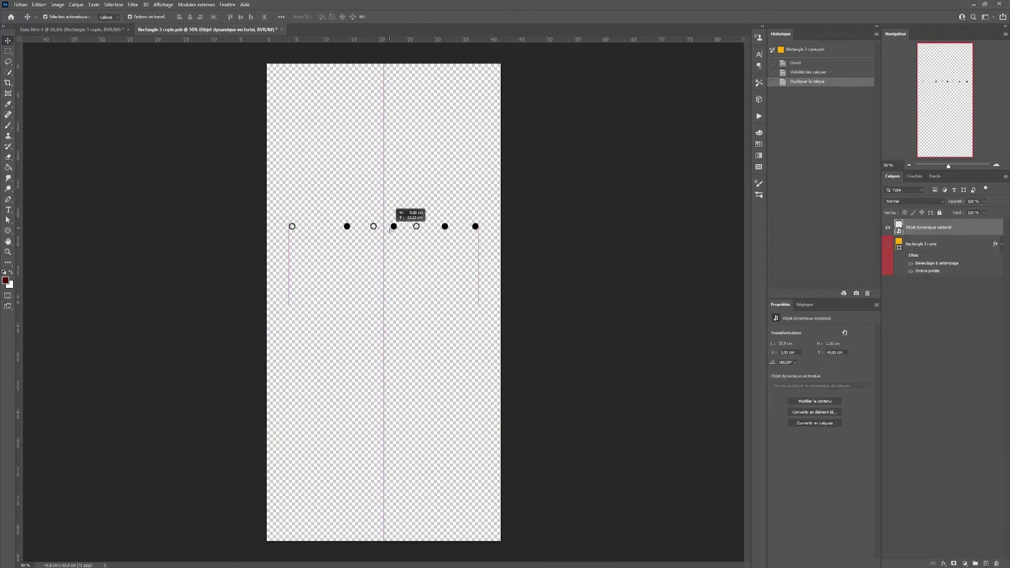
Add a large 'THE MECHANICAL' title, reposition the dots, and copy the stripes to the left edge
{"action": "left_click_drag", "start_coordinate": [390, 230], "coordinate": [390, 230]}
{"action": "key", "text": "t"}
{"action": "left_click", "coordinate": [293, 93]}
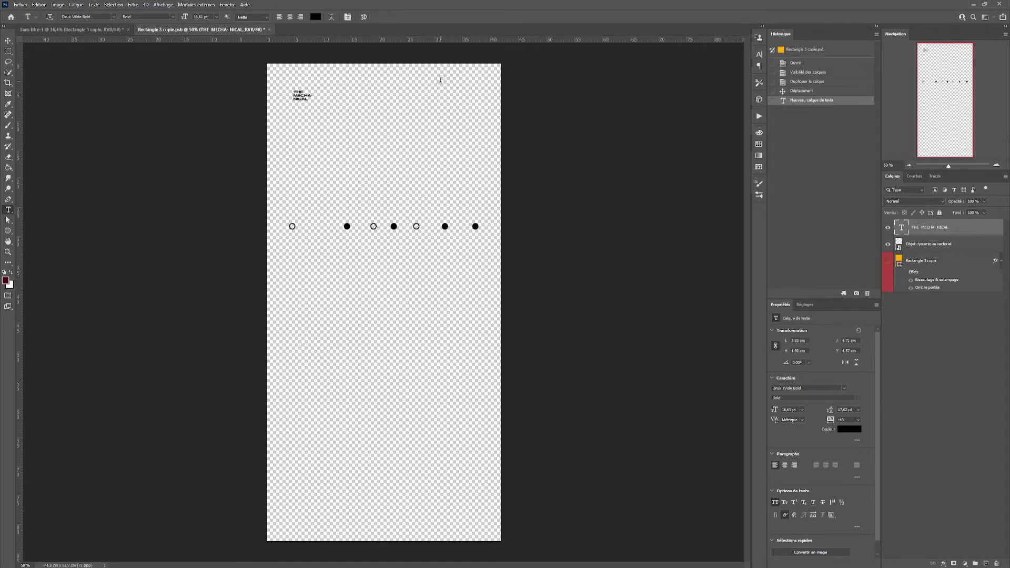
{"action": "left_click_drag", "start_coordinate": [357, 122], "coordinate": [458, 158]}
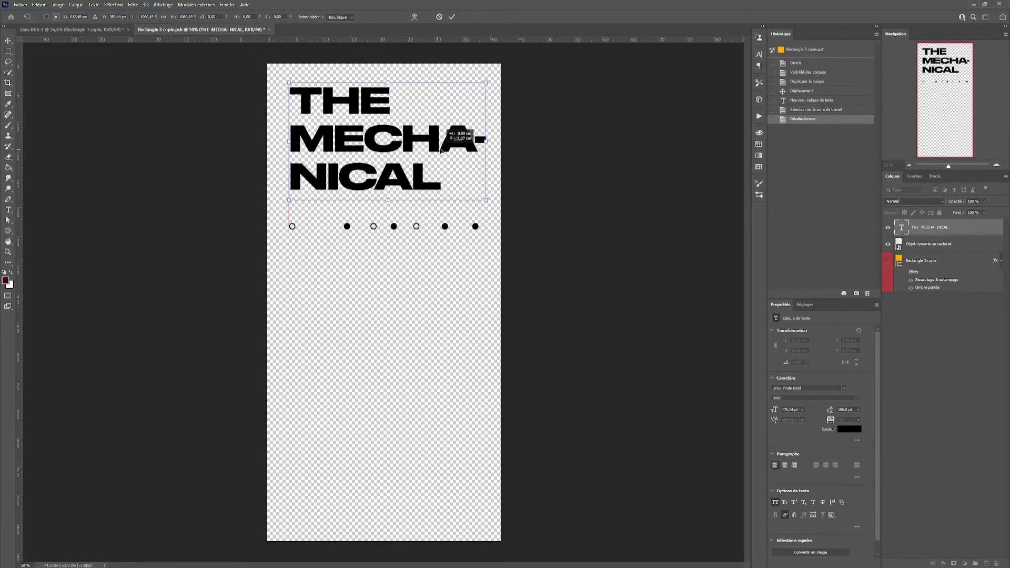
{"action": "key", "text": "Return"}
{"action": "mouse_move", "coordinate": [276, 258]}
{"action": "left_mouse_down", "text": "alt"}
{"action": "mouse_move", "coordinate": [277, 91]}
{"action": "mouse_move", "coordinate": [502, 392]}
{"action": "left_mouse_up", "text": "alt"}
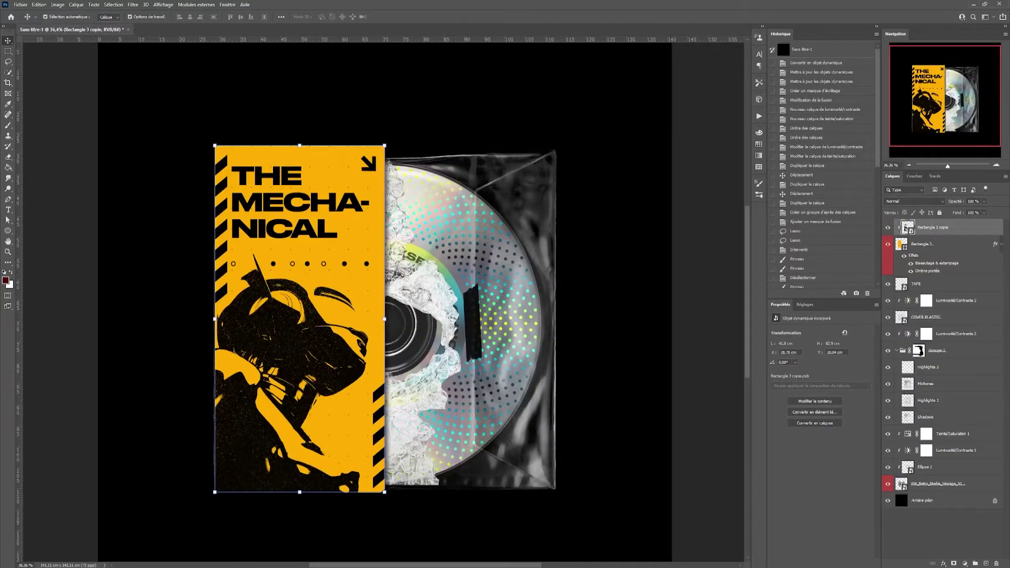
Clip the paper texture to the cover and shift it down-left over the card
{"action": "right_click", "coordinate": [935, 257]}
{"action": "left_click", "coordinate": [853, 401]}
{"action": "key", "text": "ctrl+t"}
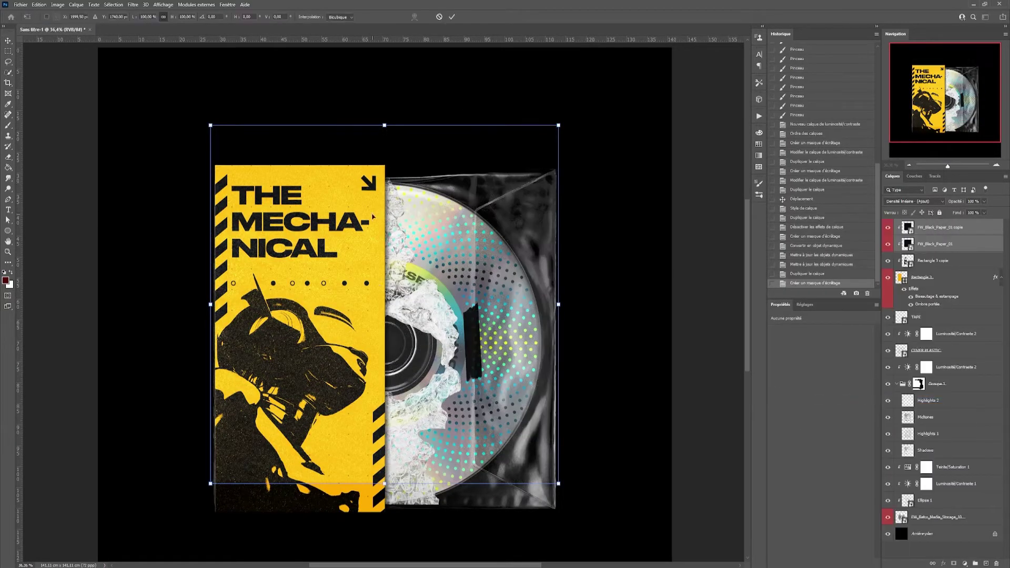
{"action": "left_click_drag", "start_coordinate": [371, 223], "coordinate": [294, 252]}
{"action": "key", "text": "Return"}
{"action": "key", "text": "ctrl+0"}
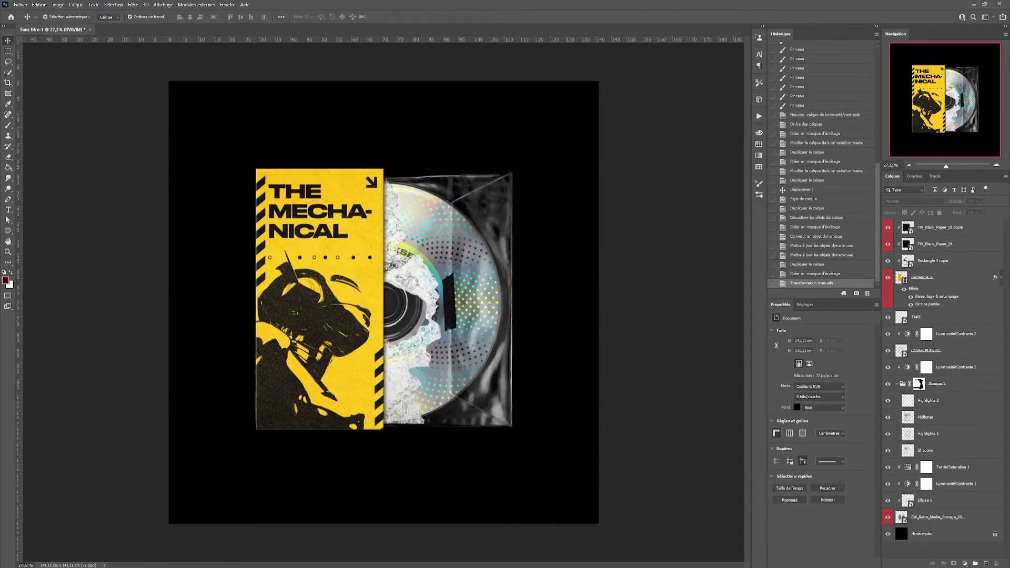
{"action": "scroll", "coordinate": [350, 328], "scroll_direction": "down", "scroll_amount": 1}
Group the cover layers, offset a duplicate cover to the right and move Groupe 2 lower
{"action": "key", "text": "ctrl+g"}
{"action": "key", "text": "ctrl+alt+t"}
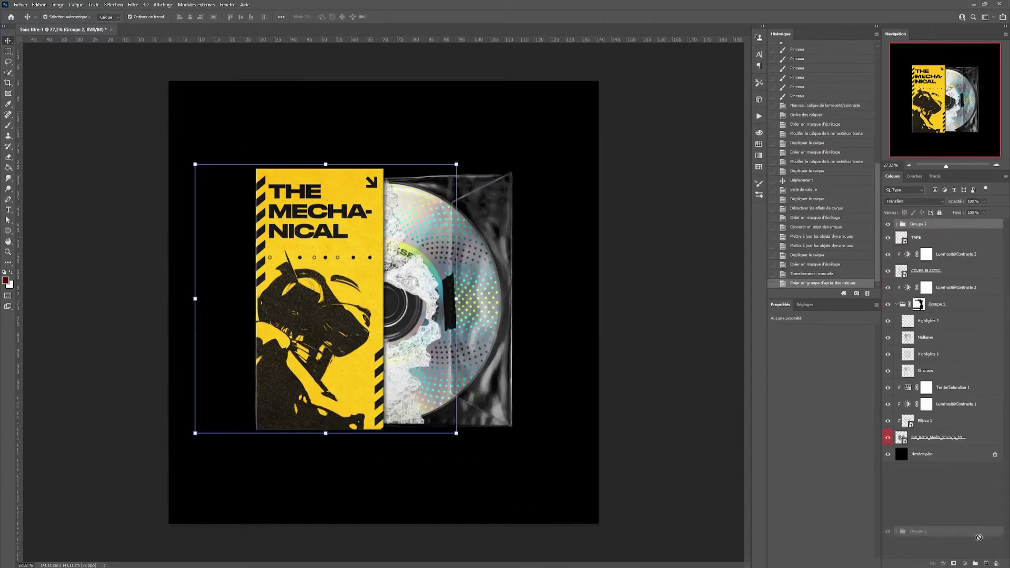
{"action": "mouse_move", "coordinate": [452, 275]}
{"action": "left_mouse_down"}
{"action": "mouse_move", "coordinate": [465, 275]}
{"action": "mouse_move", "coordinate": [424, 284]}
{"action": "left_mouse_up"}
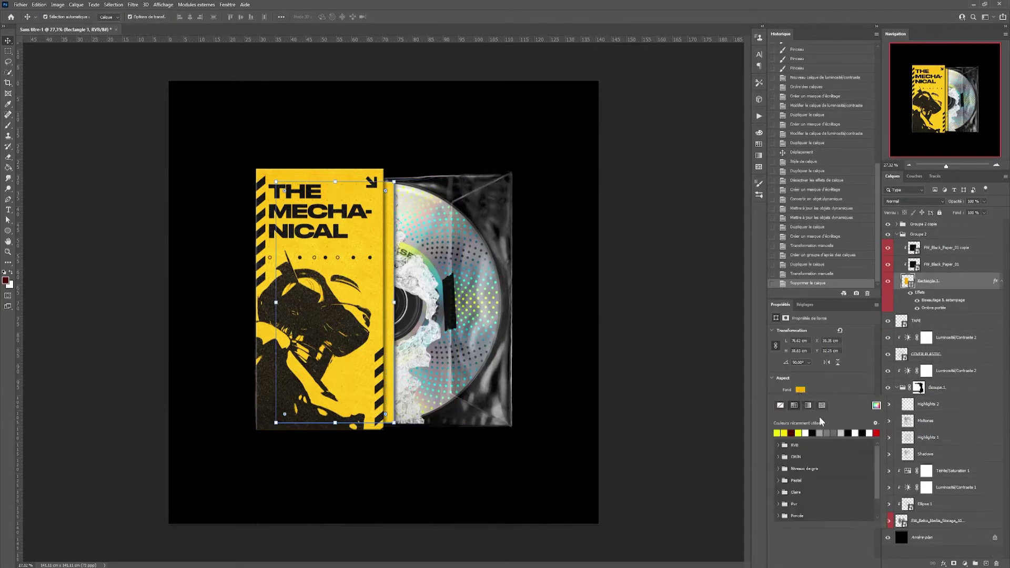
{"action": "double_click", "coordinate": [776, 498]}
{"action": "key", "text": "Escape"}
{"action": "left_click", "coordinate": [935, 237]}
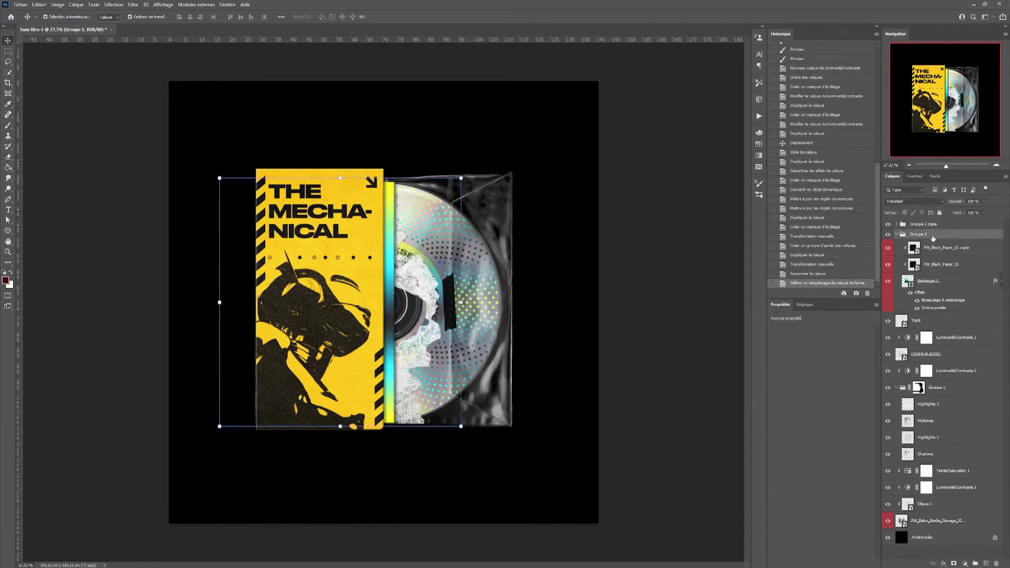
{"action": "left_click_drag", "start_coordinate": [954, 275], "coordinate": [942, 390]}
Group all layers into one folder and add a black-filled layer beneath
{"action": "scroll", "coordinate": [324, 231], "scroll_direction": "up", "scroll_amount": 2}
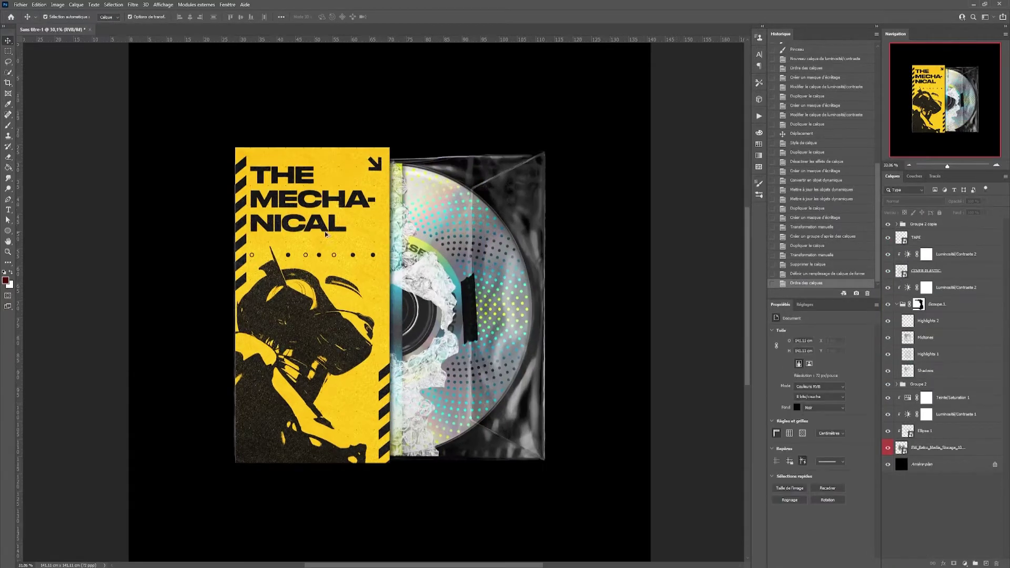
{"action": "left_click", "coordinate": [931, 386]}
{"action": "left_click", "coordinate": [926, 224], "text": "shift"}
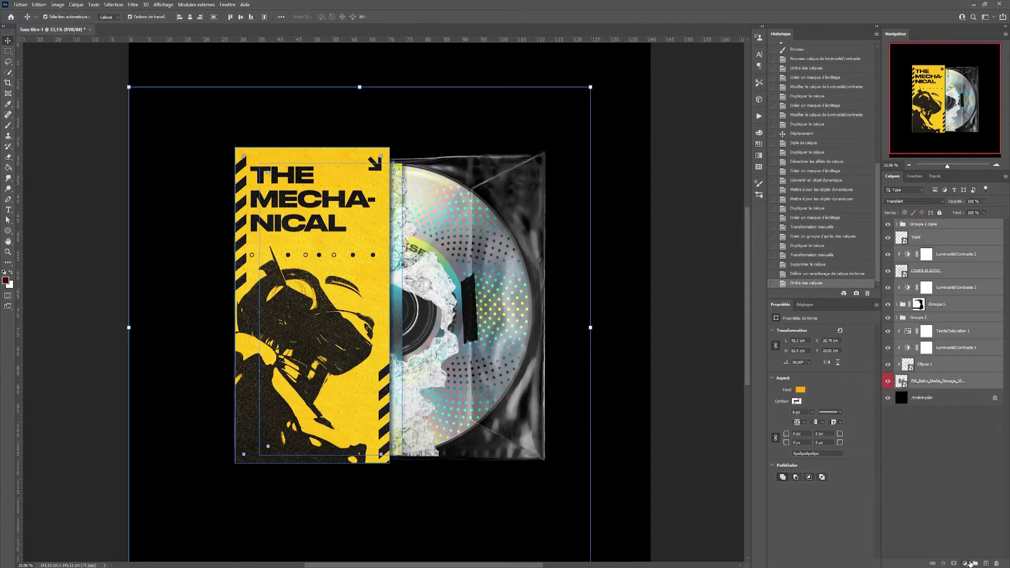
{"action": "key", "text": "ctrl+g"}
{"action": "key", "text": "ctrl+shift+alt+n"}
{"action": "left_click", "coordinate": [6, 273]}
{"action": "key", "text": "g"}
{"action": "left_click", "coordinate": [196, 272]}
{"action": "scroll", "coordinate": [236, 236], "scroll_direction": "down", "scroll_amount": 2}
{"action": "key", "text": "m"}
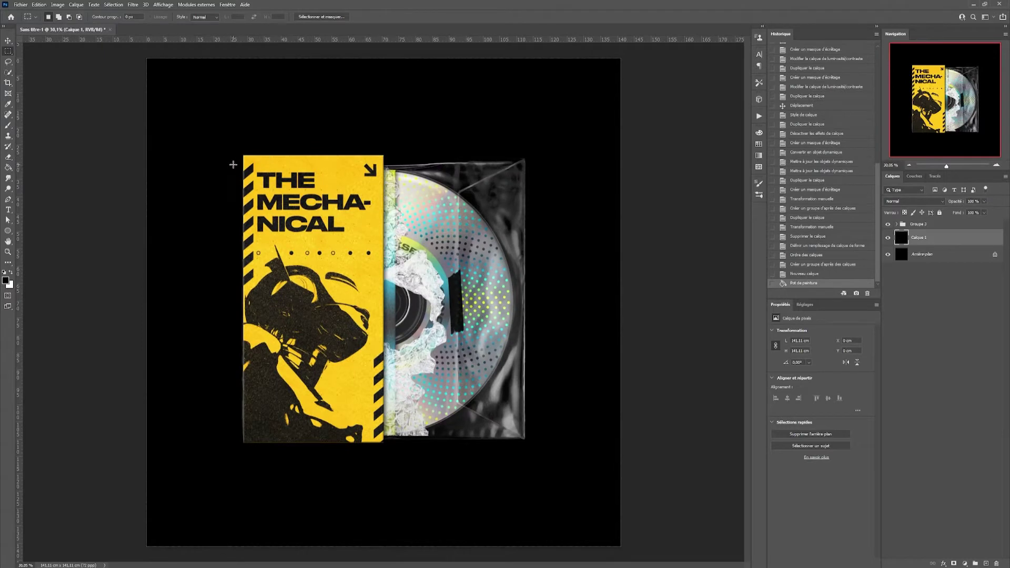
Mask the black layer and apply Bevel & Emboss, Contour, Inner Shadow and Inner Glow effects
{"action": "left_click", "coordinate": [953, 563]}
{"action": "left_click", "coordinate": [963, 453]}
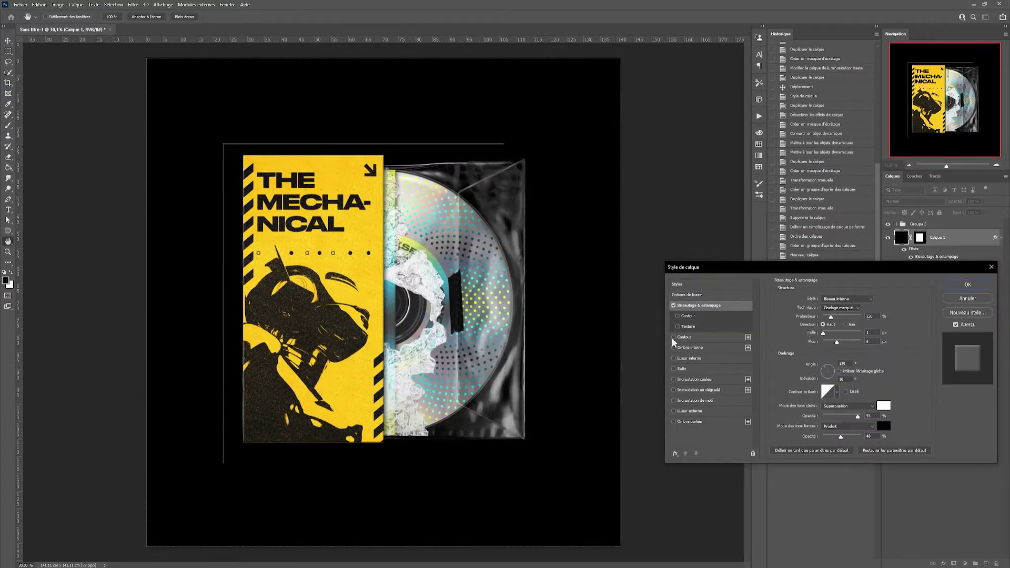
{"action": "left_click", "coordinate": [674, 338]}
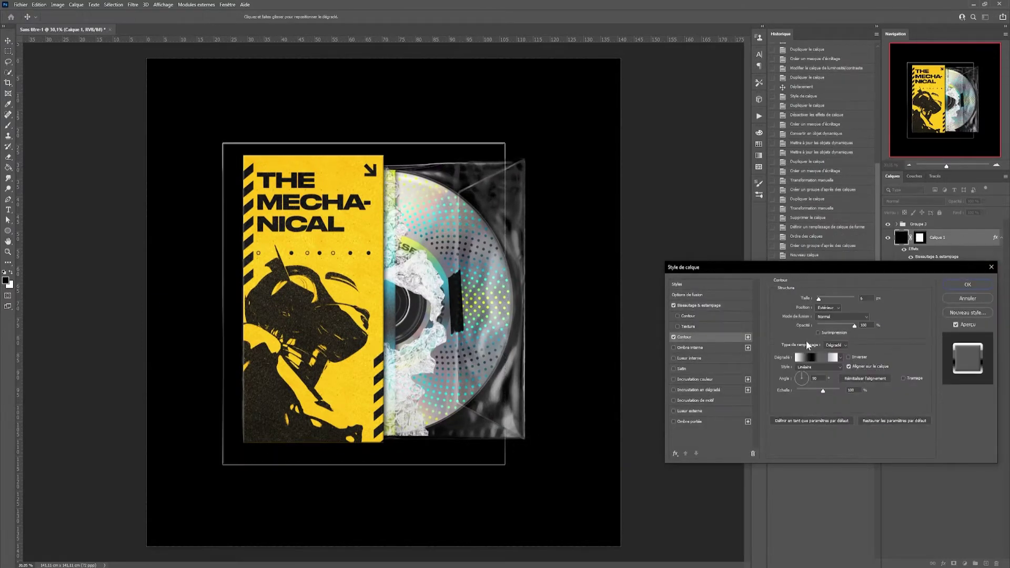
{"action": "left_click", "coordinate": [718, 310]}
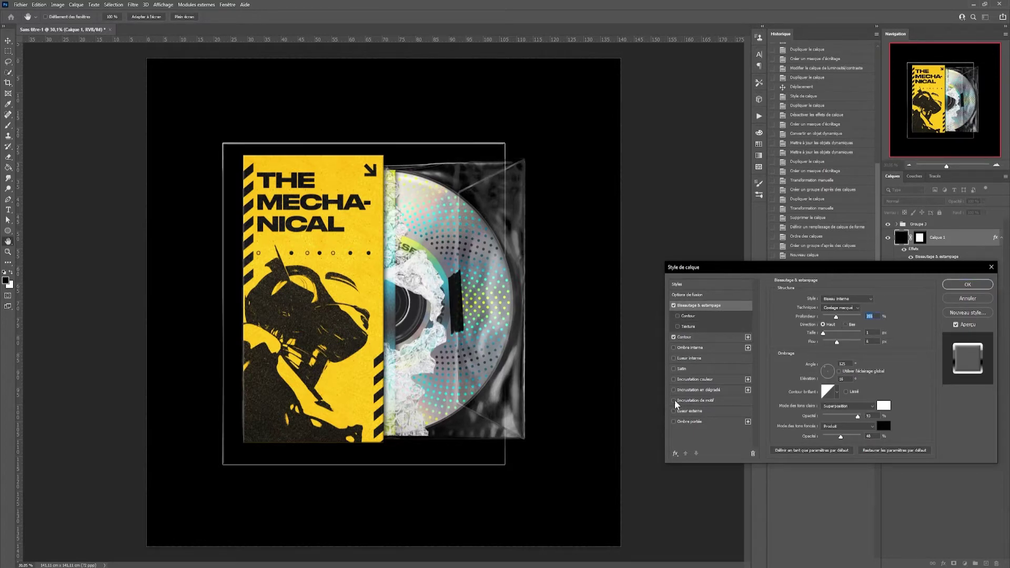
{"action": "left_click", "coordinate": [674, 347]}
{"action": "left_click", "coordinate": [968, 284]}
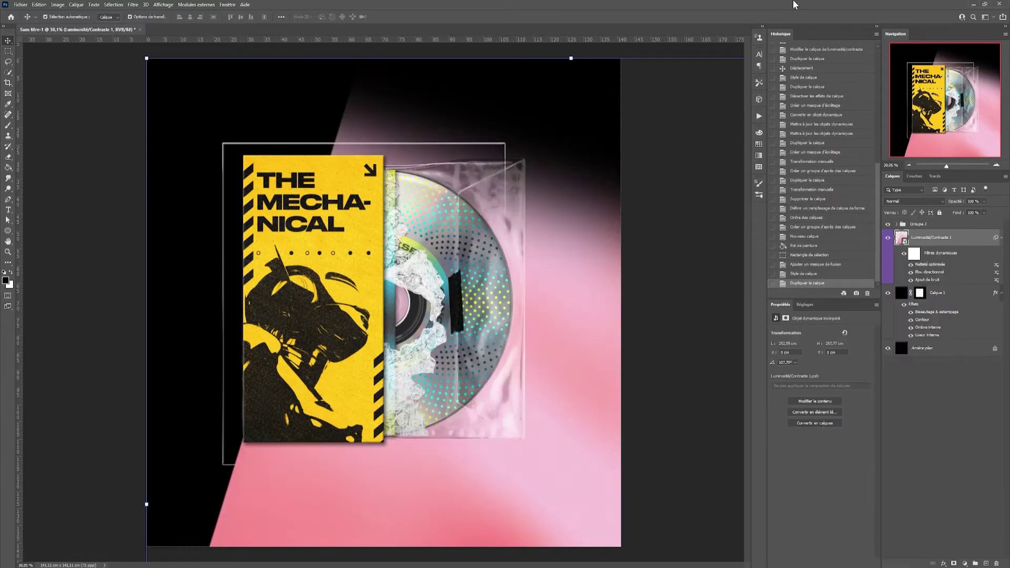
Clip the pink gradient to the frame, desaturate it and set brightness to -87
{"action": "left_click", "coordinate": [816, 398]}
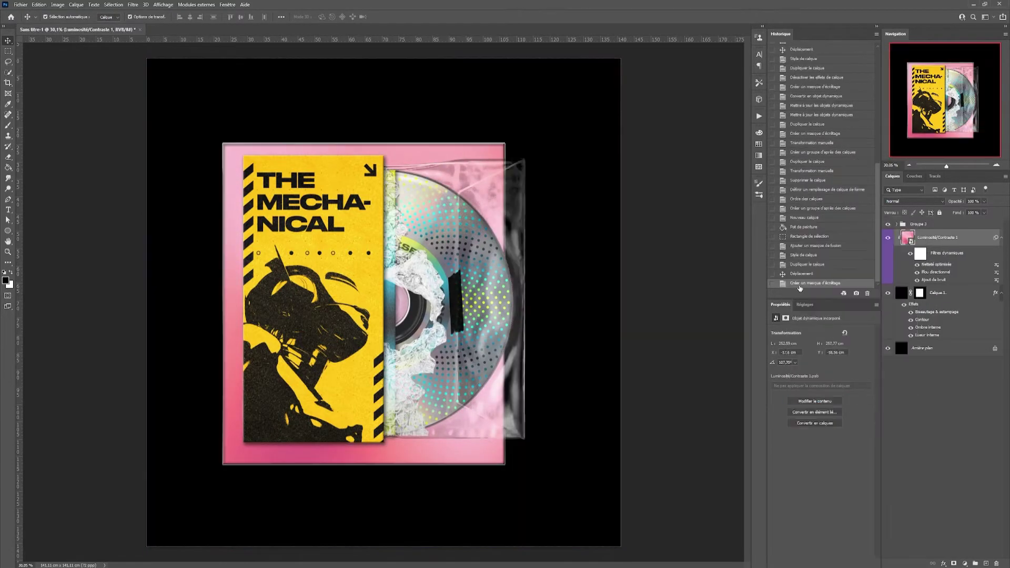
{"action": "left_click", "coordinate": [784, 334]}
{"action": "mouse_move", "coordinate": [821, 371]}
{"action": "left_mouse_down"}
{"action": "mouse_move", "coordinate": [810, 381]}
{"action": "mouse_move", "coordinate": [793, 354]}
{"action": "mouse_move", "coordinate": [773, 370]}
{"action": "left_mouse_up"}
{"action": "left_click", "coordinate": [805, 304]}
{"action": "left_click", "coordinate": [788, 322]}
Stretch the pink gradient smart object across the whole canvas
{"action": "left_click", "coordinate": [888, 274]}
{"action": "key", "text": "ctrl+t"}
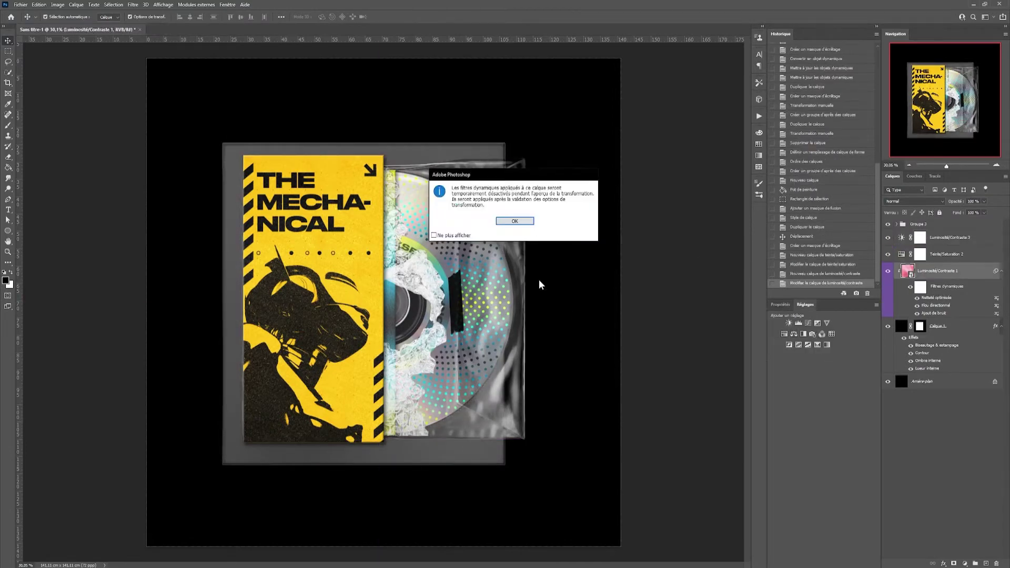
{"action": "key", "text": "Return"}
{"action": "left_click_drag", "start_coordinate": [554, 357], "coordinate": [505, 309]}
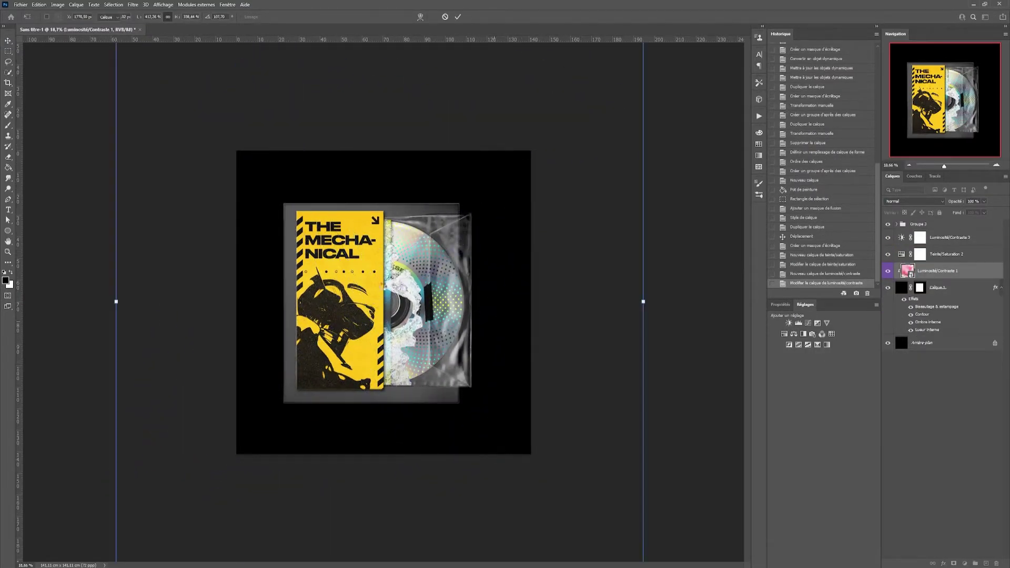
{"action": "key", "text": "Return"}
{"action": "key", "text": "ctrl+0"}
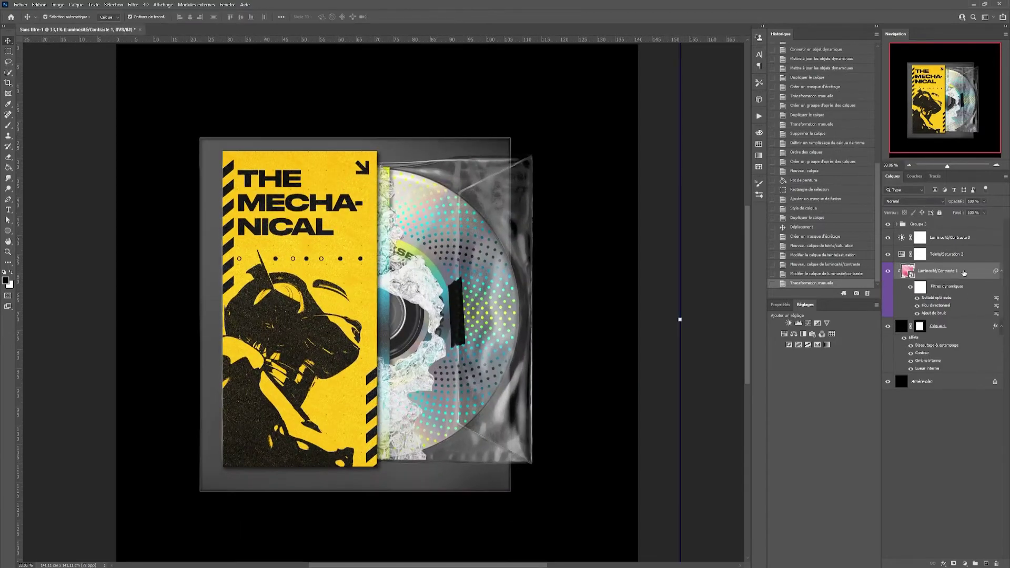
Duplicate the gradient, clip the copy to the layer below and shift it right
{"action": "key", "text": "ctrl+j"}
{"action": "right_click", "coordinate": [972, 281]}
{"action": "left_click", "coordinate": [916, 421]}
{"action": "key", "text": "ctrl+t"}
{"action": "left_click_drag", "start_coordinate": [494, 408], "coordinate": [614, 375]}
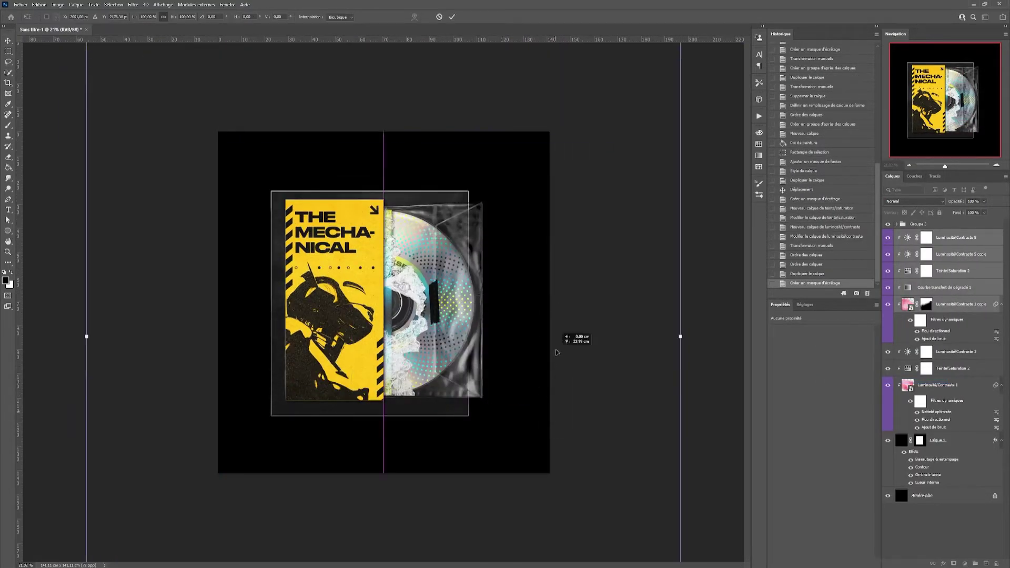
{"action": "key", "text": "Return"}
{"action": "key", "text": "ctrl+0"}
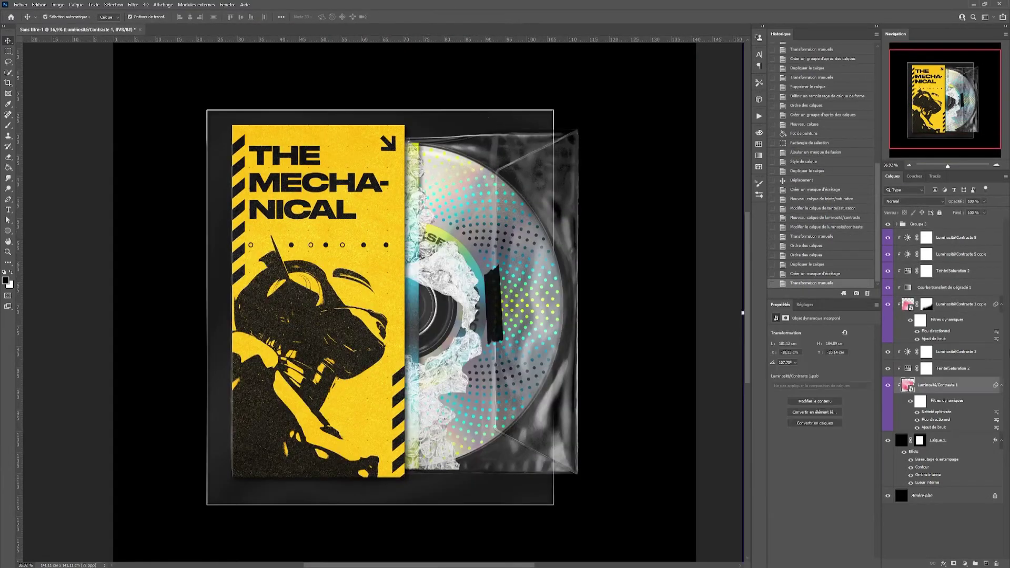
Set up the Rectangle tool with a white fill
{"action": "left_click", "coordinate": [30, 232]}
{"action": "left_click", "coordinate": [93, 16]}
{"action": "left_click", "coordinate": [71, 37]}
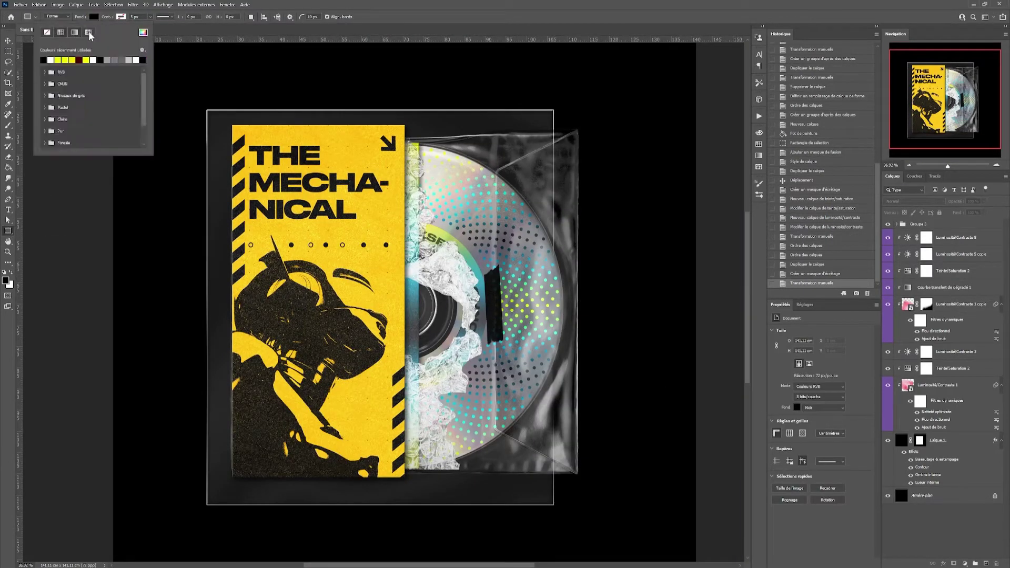
Draw a tall white rectangle and distort it into a shard at the frame's top-left corner
{"action": "left_click", "coordinate": [57, 74]}
{"action": "left_click_drag", "start_coordinate": [143, 138], "coordinate": [180, 388]}
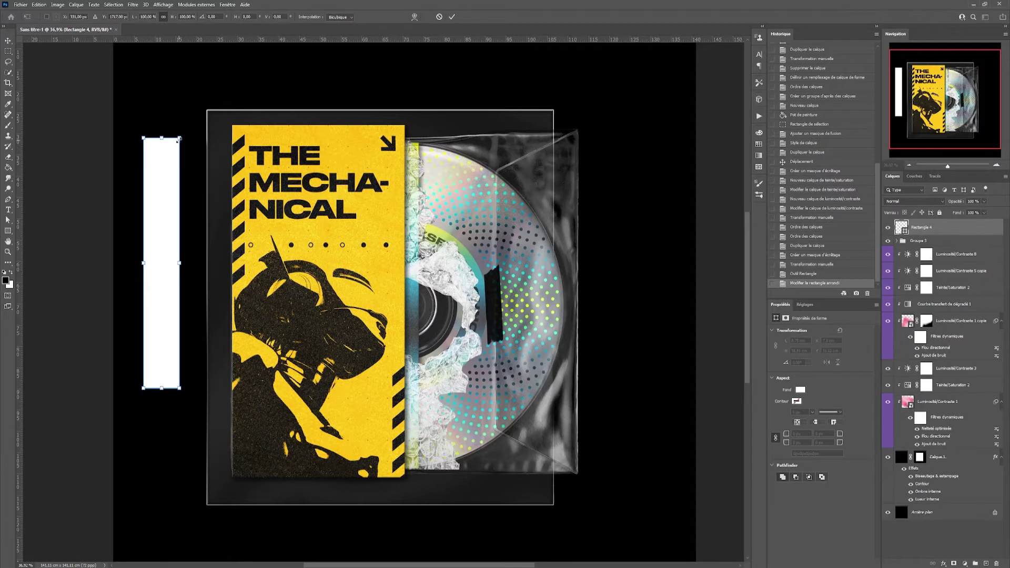
{"action": "left_click_drag", "start_coordinate": [184, 90], "coordinate": [144, 90]}
{"action": "left_click_drag", "start_coordinate": [165, 388], "coordinate": [169, 256]}
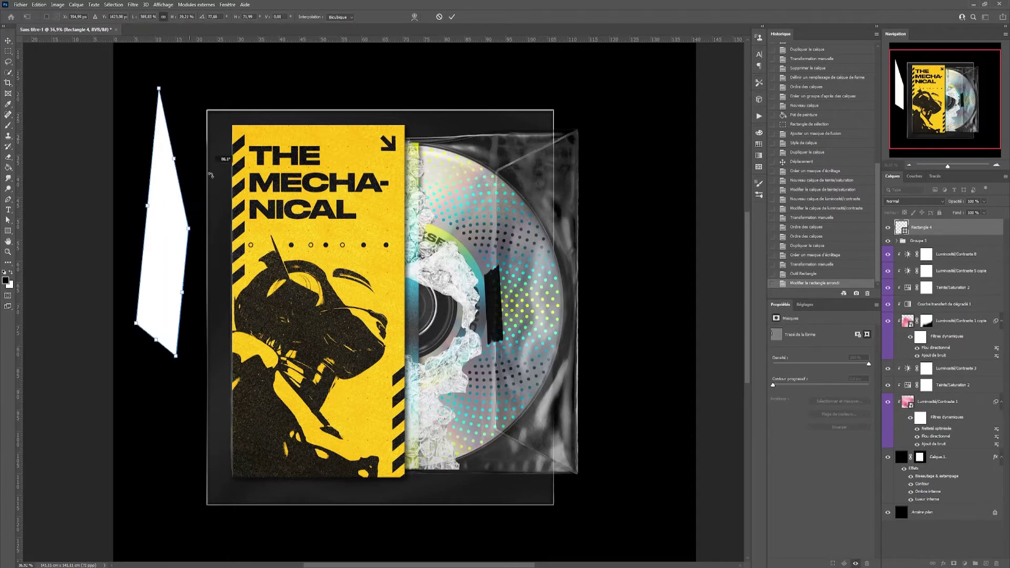
{"action": "left_click_drag", "start_coordinate": [210, 176], "coordinate": [116, 173]}
{"action": "mouse_move", "coordinate": [234, 244]}
{"action": "left_mouse_down"}
{"action": "mouse_move", "coordinate": [234, 133]}
{"action": "mouse_move", "coordinate": [257, 142]}
{"action": "left_mouse_up"}
{"action": "key", "text": "Return"}
Duplicate the shard and flip the copy onto the frame's bottom-left corner
{"action": "key", "text": "ctrl+minus"}
{"action": "left_click_drag", "start_coordinate": [267, 211], "coordinate": [267, 388]}
{"action": "key", "text": "ctrl+t"}
{"action": "right_click", "coordinate": [267, 388]}
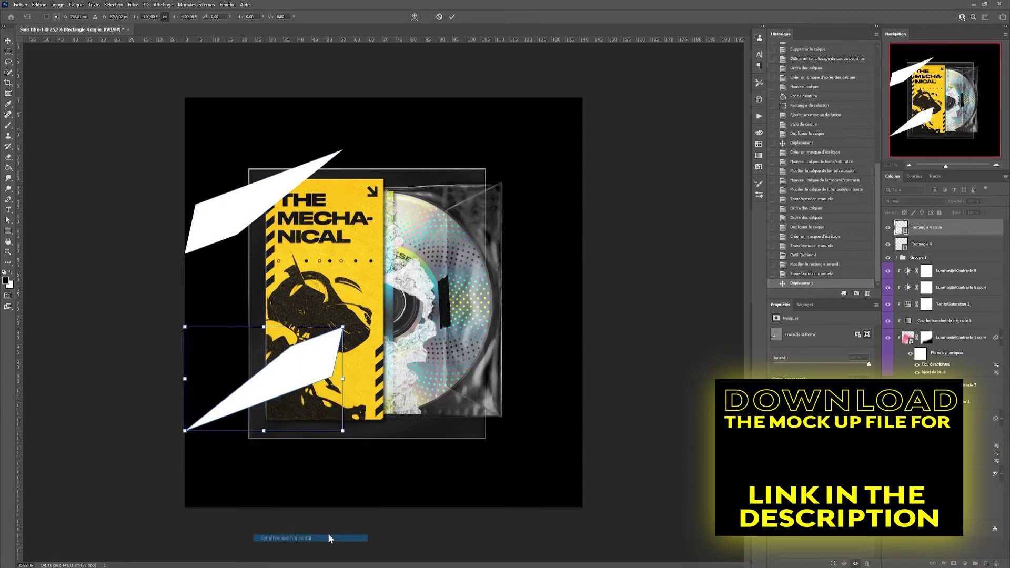
{"action": "left_click_drag", "start_coordinate": [253, 354], "coordinate": [252, 372]}
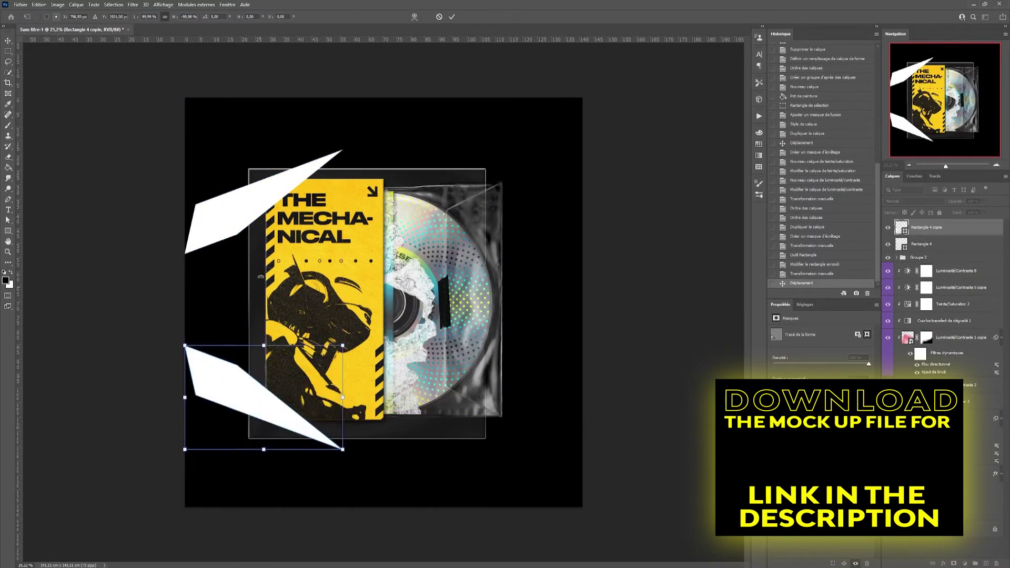
{"action": "key", "text": "Return"}
{"action": "left_click", "coordinate": [235, 216]}
Merge and rasterize the two shards, load them as a selection and target the frame's mask
{"action": "left_click", "coordinate": [497, 209]}
{"action": "left_click", "coordinate": [926, 227]}
{"action": "right_click", "coordinate": [926, 237]}
{"action": "left_click", "coordinate": [897, 228]}
{"action": "right_click", "coordinate": [901, 228]}
{"action": "left_click", "coordinate": [842, 457]}
{"action": "left_click", "coordinate": [901, 227], "text": "ctrl"}
{"action": "left_click", "coordinate": [919, 456]}
Paint black into the mask to carve out the top-left and bottom-left corners
{"action": "key", "text": "b"}
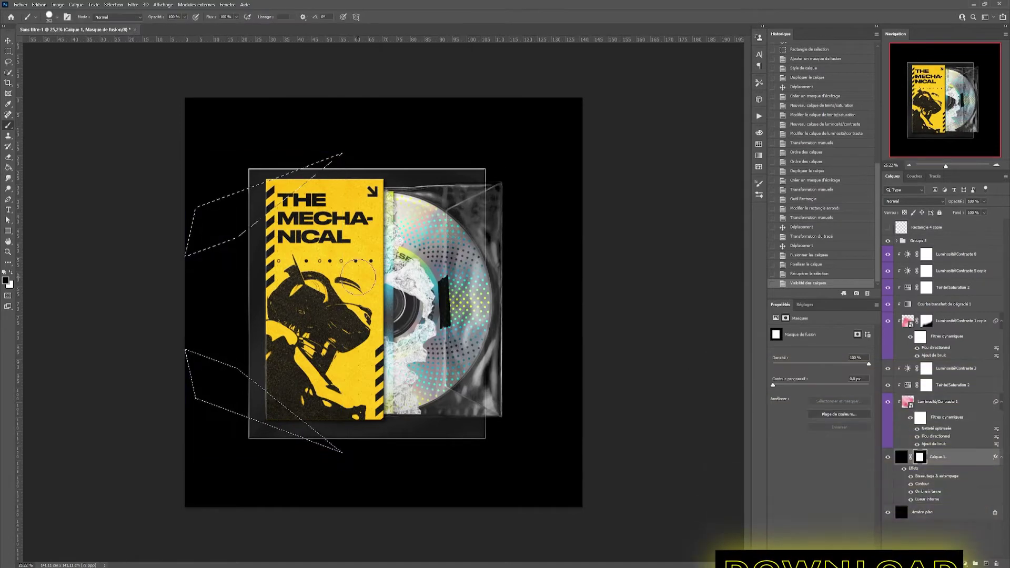
{"action": "left_click_drag", "start_coordinate": [221, 221], "coordinate": [226, 410]}
{"action": "key", "text": "ctrl+d"}
{"action": "key", "text": "m"}
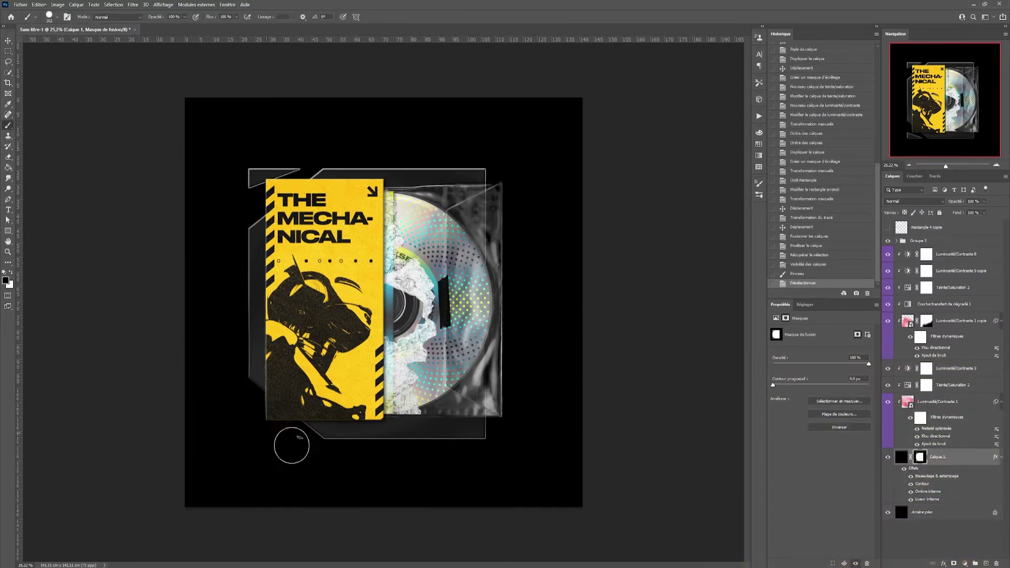
{"action": "left_click", "coordinate": [266, 433]}
{"action": "left_click", "coordinate": [266, 168]}
Unlink the mask and stretch the frame's left side outward
{"action": "left_click", "coordinate": [911, 457]}
{"action": "key", "text": "ctrl+t"}
{"action": "left_click_drag", "start_coordinate": [243, 304], "coordinate": [256, 303]}
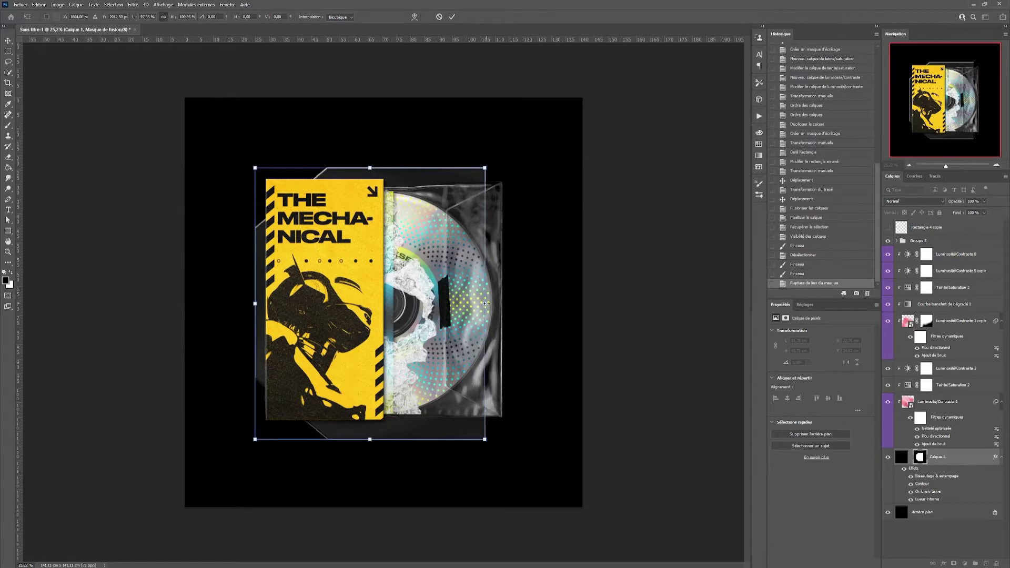
Apply the frame stretch and group the frame layers into Groupe 4
{"action": "key", "text": "Return"}
{"action": "key", "text": "ctrl+plus"}
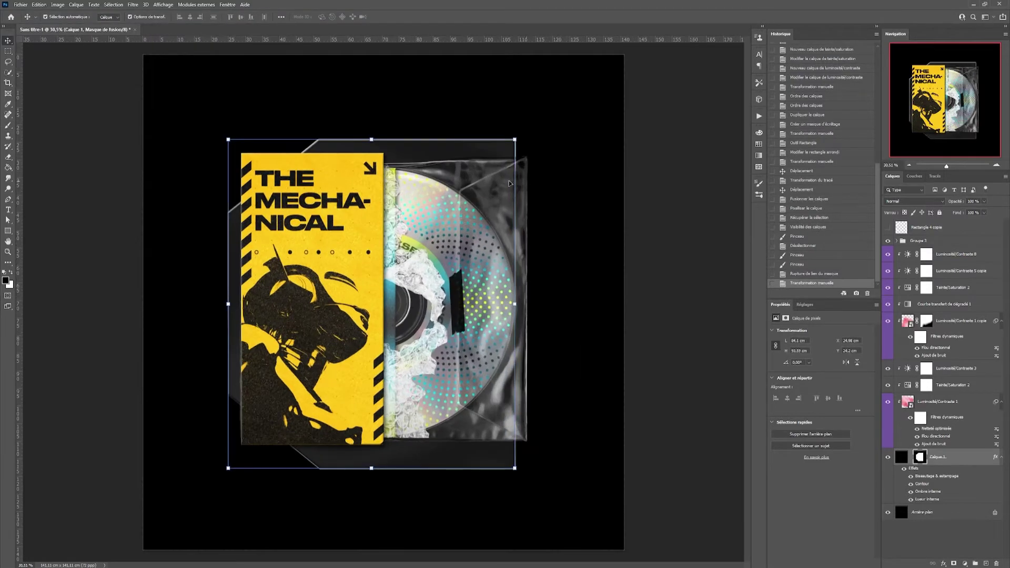
{"action": "left_click", "coordinate": [929, 254], "text": "shift"}
{"action": "key", "text": "ctrl+g"}
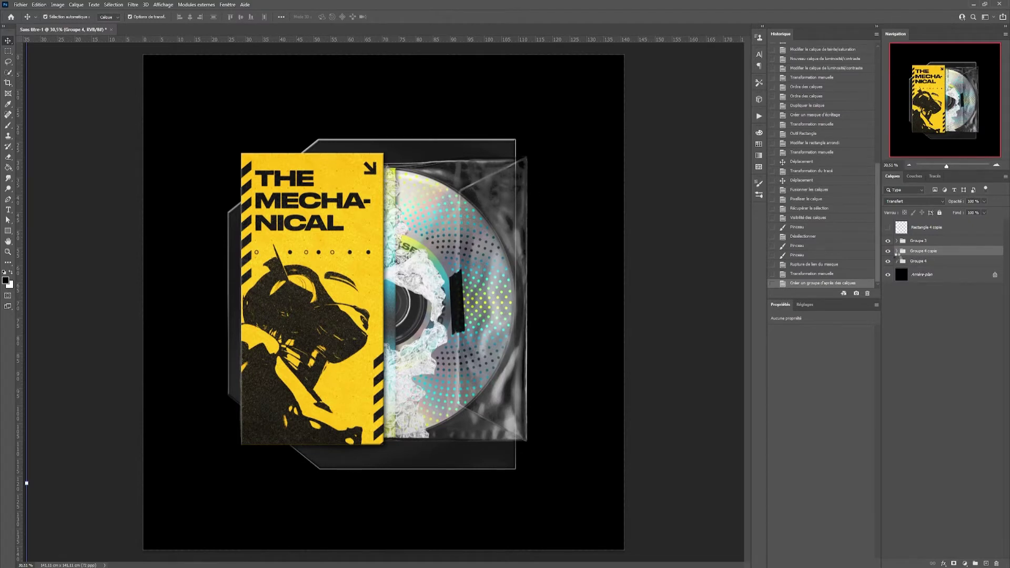
Duplicate the frame group and toggle the copied group's inner shadow effect
{"action": "left_click", "coordinate": [896, 251]}
{"action": "left_click", "coordinate": [897, 251]}
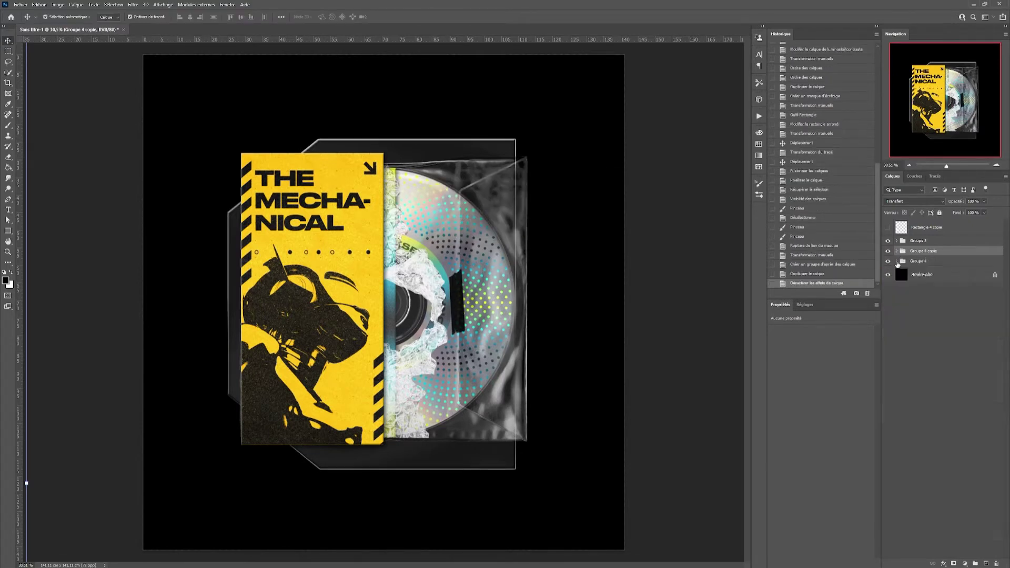
{"action": "left_click", "coordinate": [897, 251]}
{"action": "left_click", "coordinate": [917, 501]}
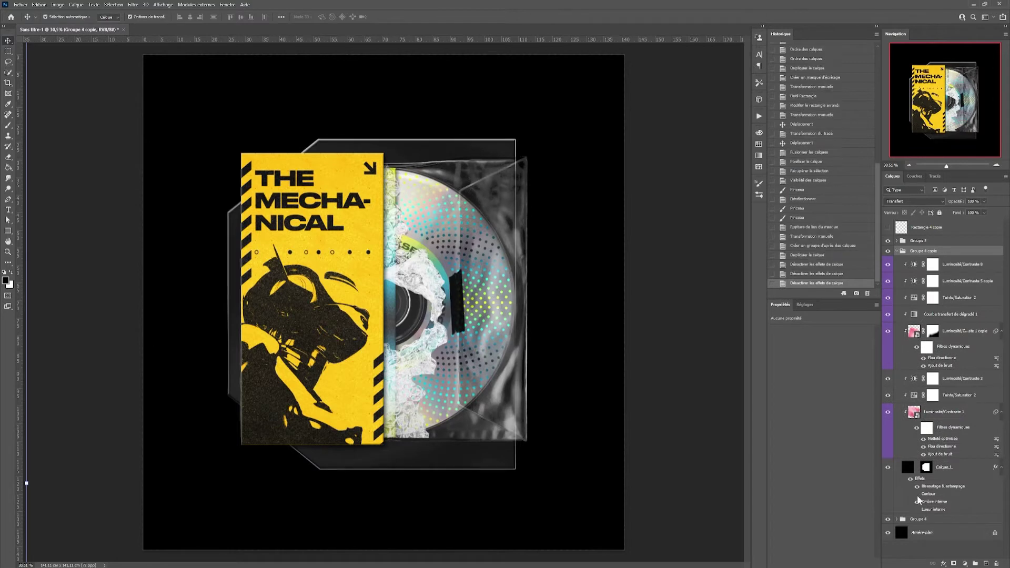
{"action": "left_click", "coordinate": [897, 251]}
{"action": "left_click", "coordinate": [923, 251]}
{"action": "key", "text": "ctrl+t"}
{"action": "key", "text": "ctrl+0"}
Shrink the original frame slightly toward the centre and widen its right side
{"action": "left_click", "coordinate": [896, 260]}
{"action": "left_click", "coordinate": [926, 477]}
{"action": "key", "text": "ctrl+t"}
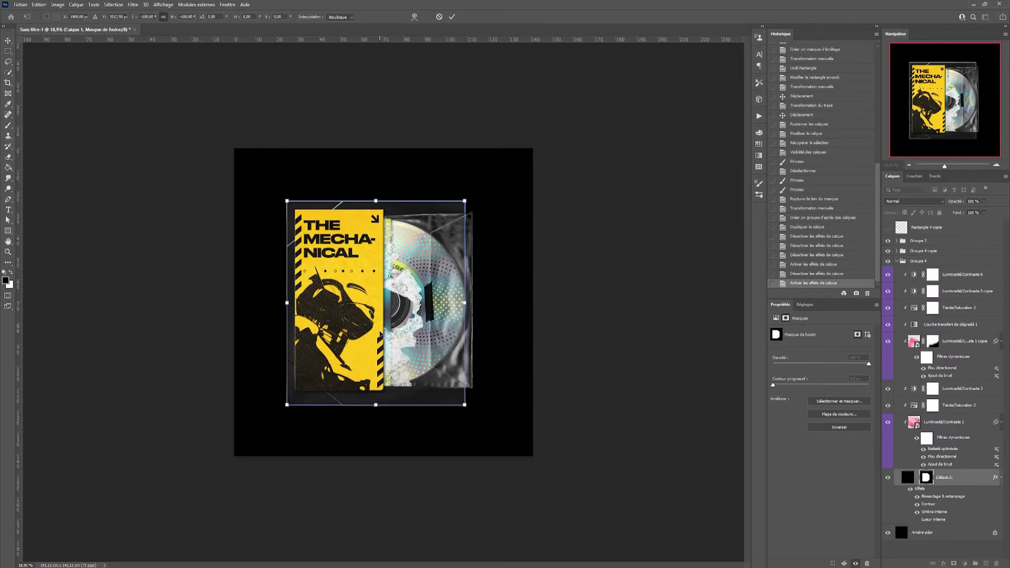
{"action": "scroll", "coordinate": [383, 335], "scroll_direction": "up", "scroll_amount": 3}
{"action": "left_click_drag", "start_coordinate": [370, 122], "coordinate": [388, 127]}
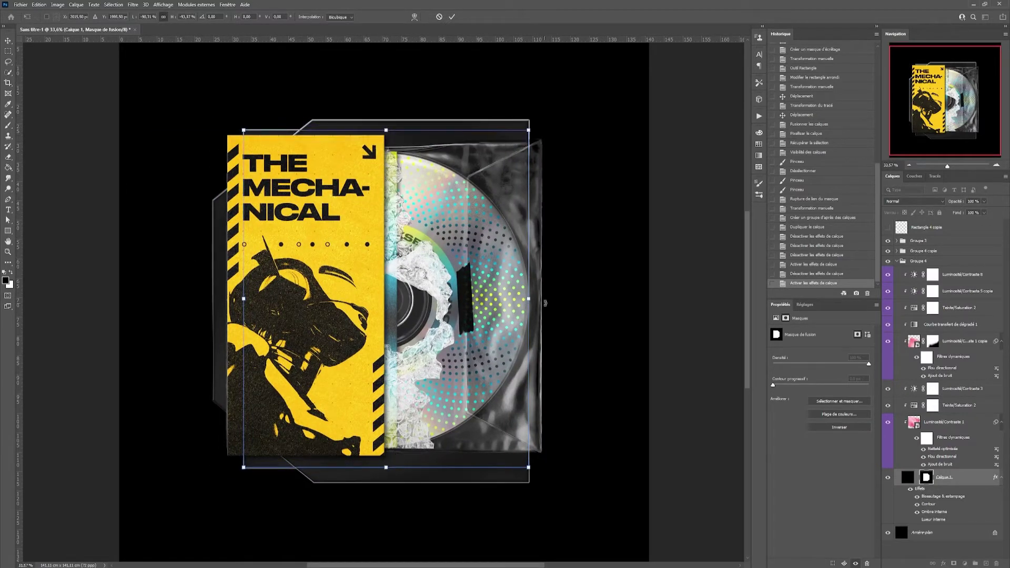
{"action": "left_click_drag", "start_coordinate": [529, 298], "coordinate": [541, 300]}
{"action": "key", "text": "Return"}
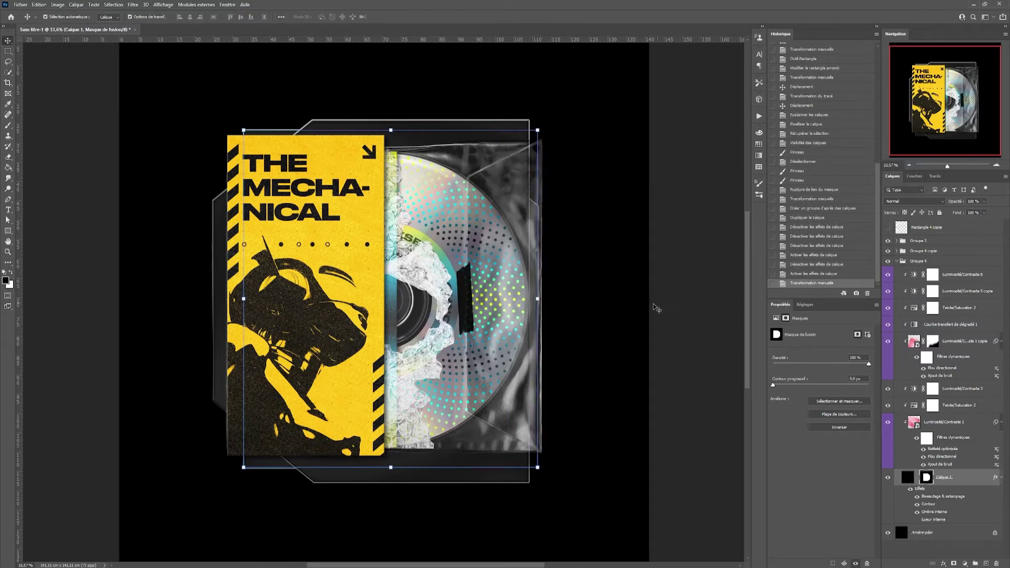
Compare the frames, relink the mask and expand the copied group
{"action": "left_click", "coordinate": [888, 479]}
{"action": "left_click", "coordinate": [889, 479]}
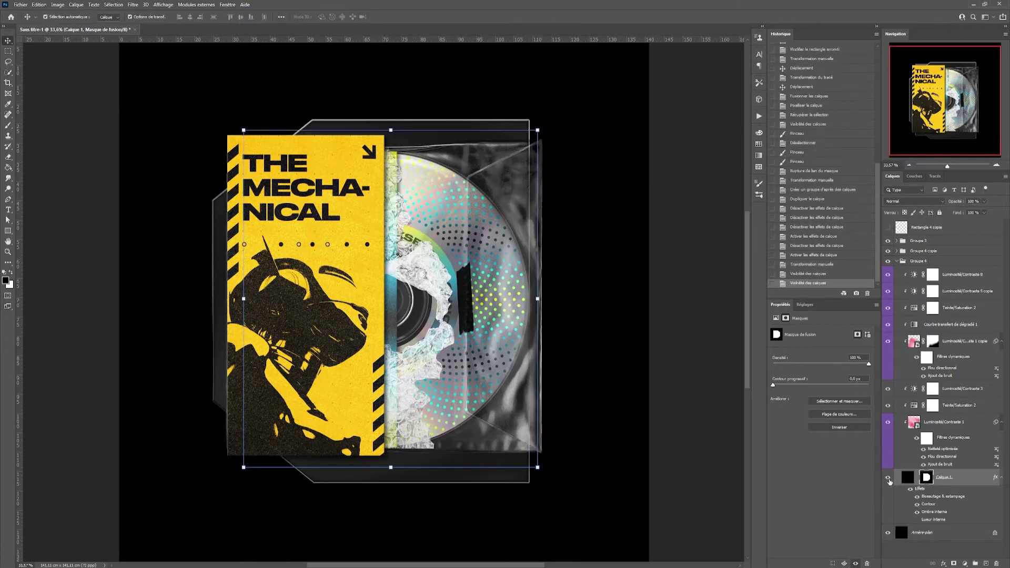
{"action": "left_click", "coordinate": [917, 478]}
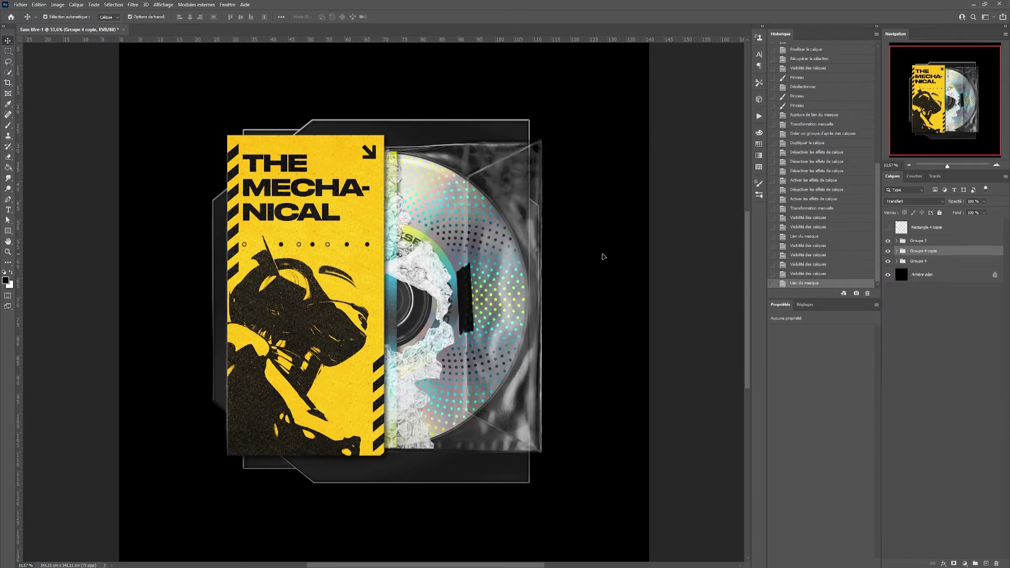
{"action": "left_click", "coordinate": [523, 270]}
Duplicate Calque 1 as a clipped copy with an outer glow in the card's yellow
{"action": "left_click", "coordinate": [944, 467]}
{"action": "key", "text": "ctrl+j"}
{"action": "key", "text": "ctrl+alt+g"}
{"action": "double_click", "coordinate": [918, 525]}
{"action": "left_click", "coordinate": [673, 410]}
{"action": "left_click", "coordinate": [800, 345]}
{"action": "left_click", "coordinate": [346, 148]}
{"action": "key", "text": "Return"}
{"action": "key", "text": "Return"}
Paint out the yellow glow along the frame's right edge and adjust its settings
{"action": "left_click_drag", "start_coordinate": [531, 124], "coordinate": [531, 476]}
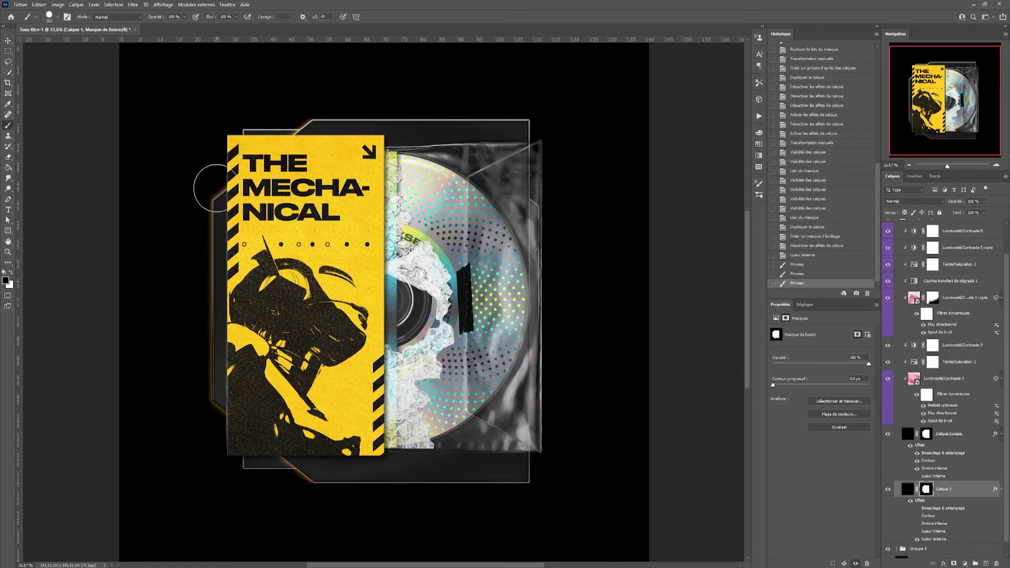
{"action": "double_click", "coordinate": [931, 539]}
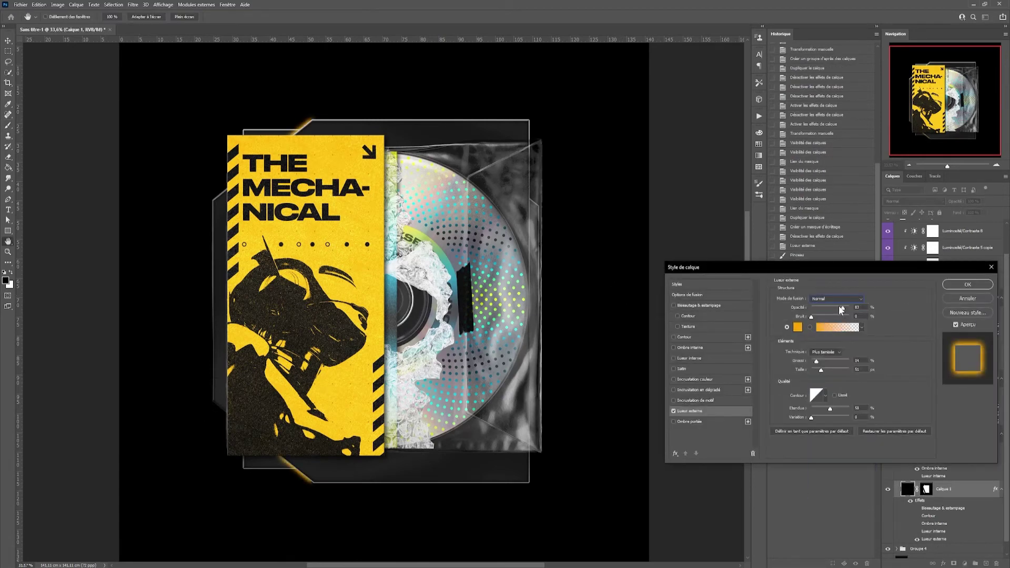
{"action": "key", "text": "Return"}
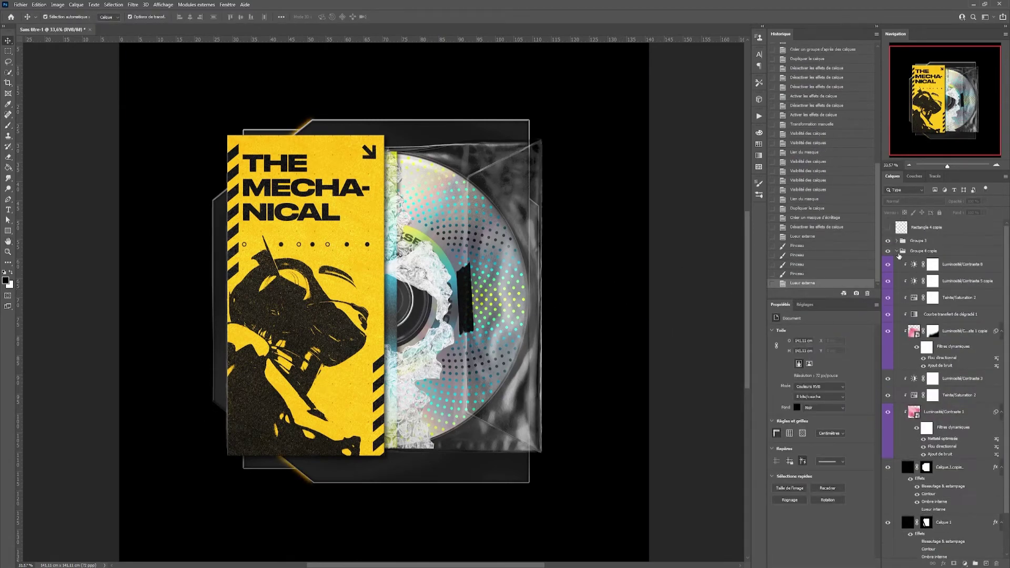
Delete the Rectangle 4 copie layer and choose the Ellipse tool
{"action": "left_click", "coordinate": [923, 234]}
{"action": "key", "text": "Delete"}
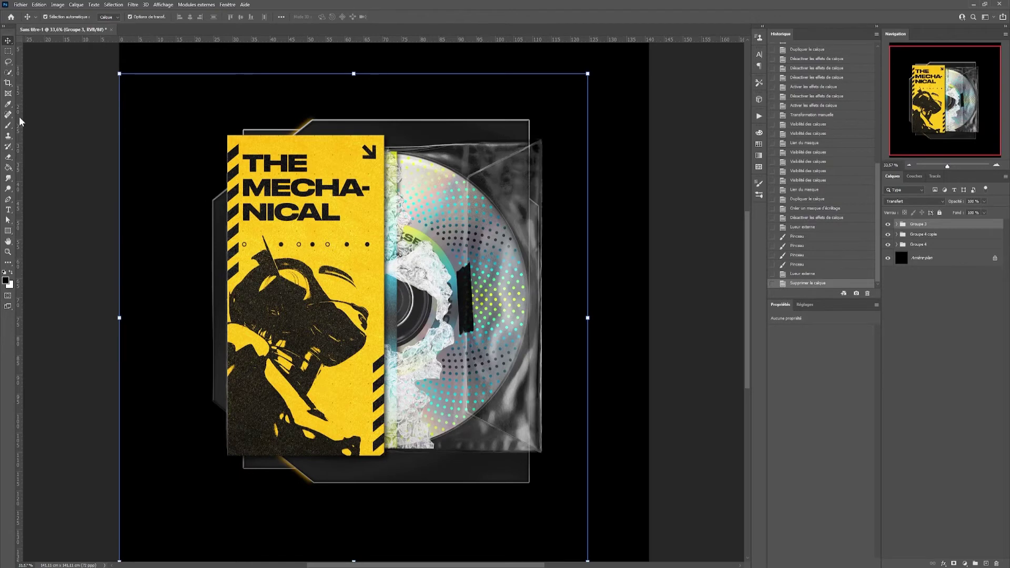
{"action": "right_click", "coordinate": [7, 231]}
{"action": "left_click", "coordinate": [39, 238]}
{"action": "scroll", "coordinate": [296, 365], "scroll_direction": "up", "scroll_amount": 5}
Draw a small dot at the frame's left edge with a cyan Outer Glow
{"action": "left_click_drag", "start_coordinate": [291, 360], "coordinate": [302, 370]}
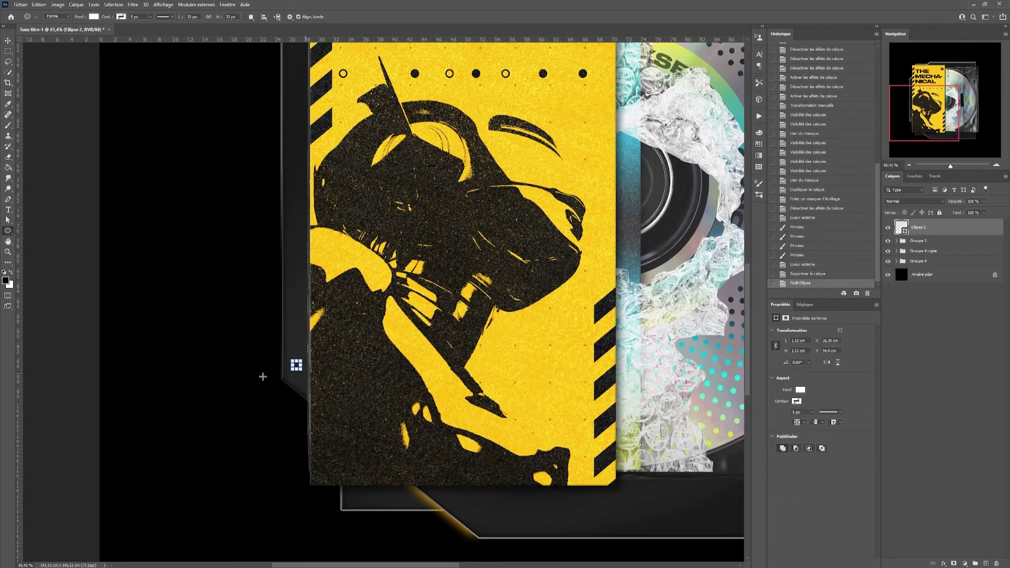
{"action": "double_click", "coordinate": [962, 230]}
{"action": "left_click", "coordinate": [694, 414]}
{"action": "left_click", "coordinate": [797, 327]}
{"action": "left_click", "coordinate": [835, 335]}
{"action": "key", "text": "Return"}
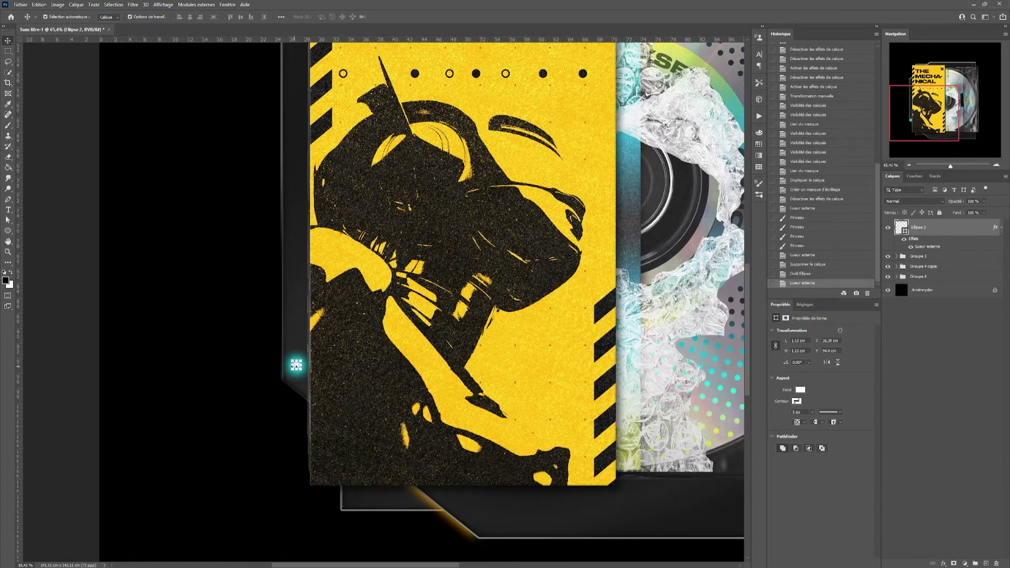
{"action": "key", "text": "Return"}
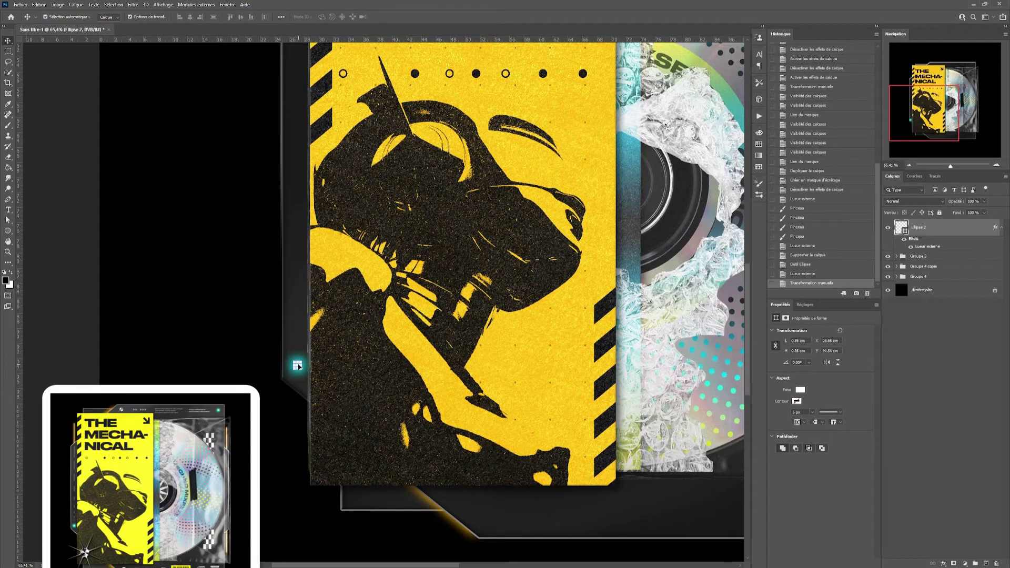
{"action": "key", "text": "ctrl+0"}
Place a copy of the glowing dot at the frame's top-right corner, then select the Rectangle tool
{"action": "key", "text": "ctrl+j"}
{"action": "key", "text": "ctrl+t"}
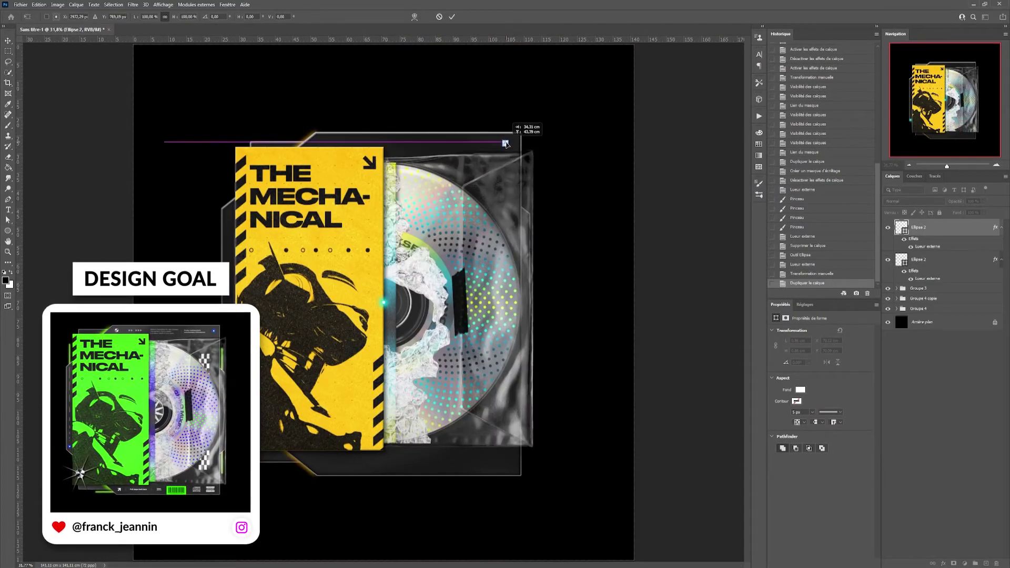
{"action": "key", "text": "Return"}
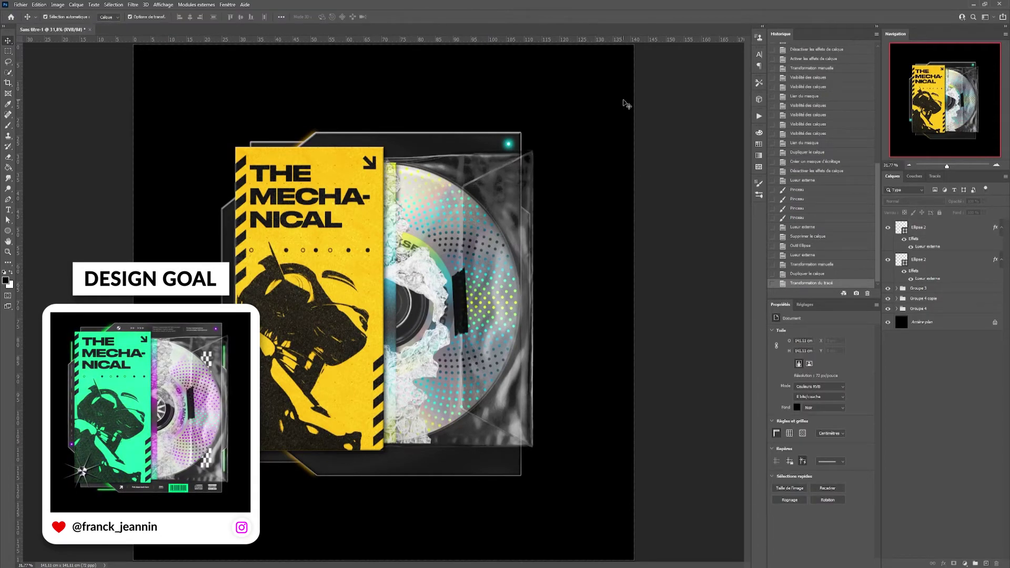
{"action": "left_click", "coordinate": [201, 213]}
{"action": "right_click", "coordinate": [8, 231]}
{"action": "left_click", "coordinate": [37, 232]}
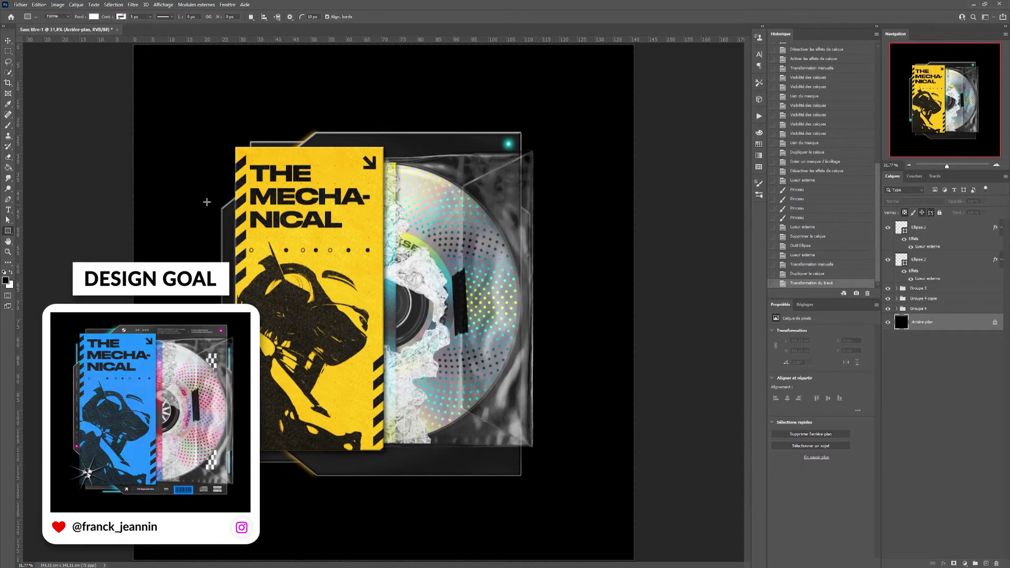
Draw a thin upright bar at the frame's left edge with yellow Outer Glow, 65% opacity, size 49
{"action": "left_click_drag", "start_coordinate": [228, 156], "coordinate": [232, 203]}
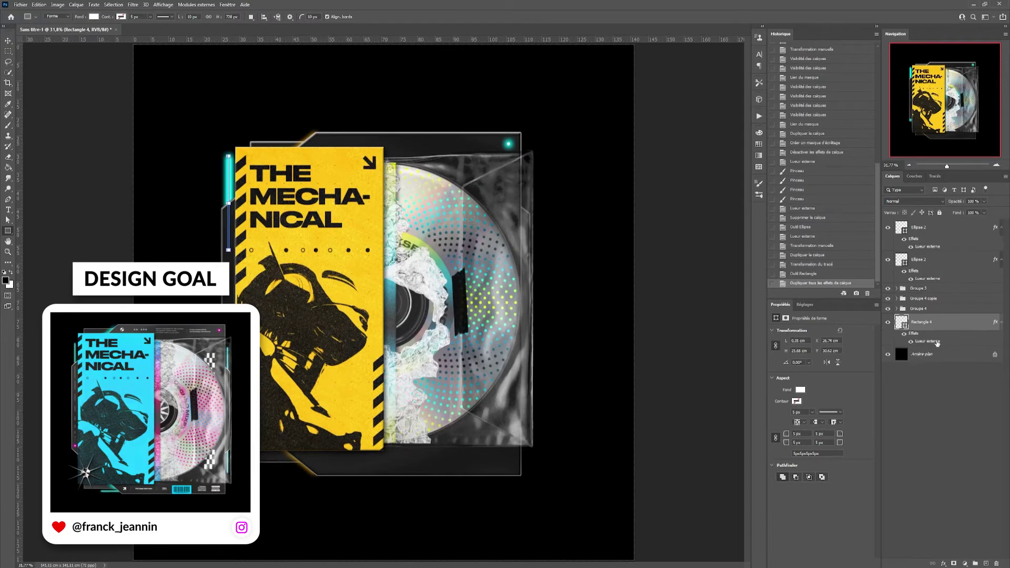
{"action": "left_click", "coordinate": [797, 328]}
{"action": "left_click_drag", "start_coordinate": [849, 307], "coordinate": [836, 308]}
{"action": "left_click_drag", "start_coordinate": [822, 370], "coordinate": [821, 370]}
{"action": "left_click", "coordinate": [967, 284]}
Copy the glowing bar to a longer right-edge bar and a horizontal bar under the frame
{"action": "key", "text": "v"}
{"action": "mouse_move", "coordinate": [230, 179]}
{"action": "left_mouse_down"}
{"action": "mouse_move", "coordinate": [524, 286]}
{"action": "mouse_move", "coordinate": [524, 427]}
{"action": "left_mouse_up"}
{"action": "key", "text": "ctrl+t"}
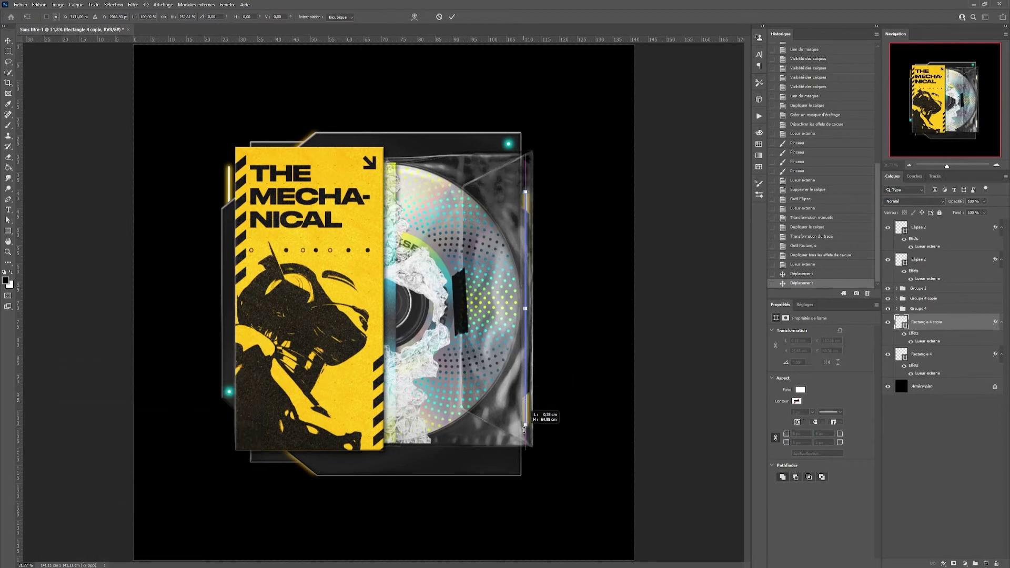
{"action": "key", "text": "Return"}
{"action": "key", "text": "alt+bracketleft"}
{"action": "mouse_move", "coordinate": [232, 316]}
{"action": "left_mouse_down"}
{"action": "mouse_move", "coordinate": [232, 490]}
{"action": "mouse_move", "coordinate": [259, 478]}
{"action": "left_mouse_up"}
{"action": "key", "text": "ctrl+t"}
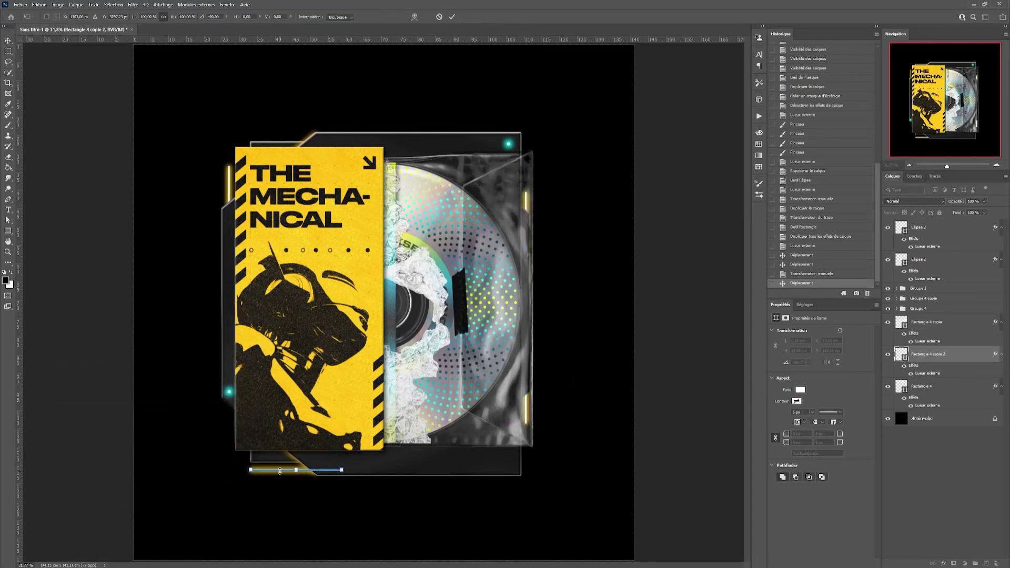
{"action": "left_click", "coordinate": [487, 499]}
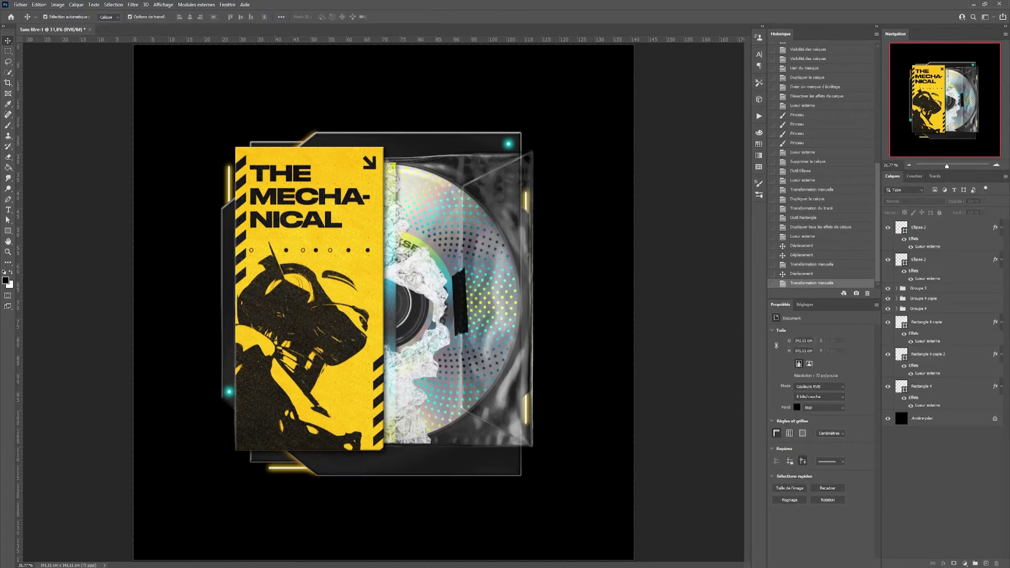
Draw a yellow-filled rectangle box in the bottom strip on a new layer
{"action": "left_click", "coordinate": [902, 294]}
{"action": "left_click", "coordinate": [986, 564]}
{"action": "left_click", "coordinate": [9, 231]}
{"action": "left_click", "coordinate": [94, 16]}
{"action": "left_click", "coordinate": [50, 57]}
{"action": "scroll", "coordinate": [431, 421], "scroll_direction": "up", "scroll_amount": 3, "text": "alt"}
{"action": "mouse_move", "coordinate": [385, 409]}
{"action": "left_mouse_down"}
{"action": "mouse_move", "coordinate": [482, 461]}
{"action": "mouse_move", "coordinate": [425, 441]}
{"action": "left_mouse_up"}
Fit the barcode inside the yellow box
{"action": "key", "text": "v"}
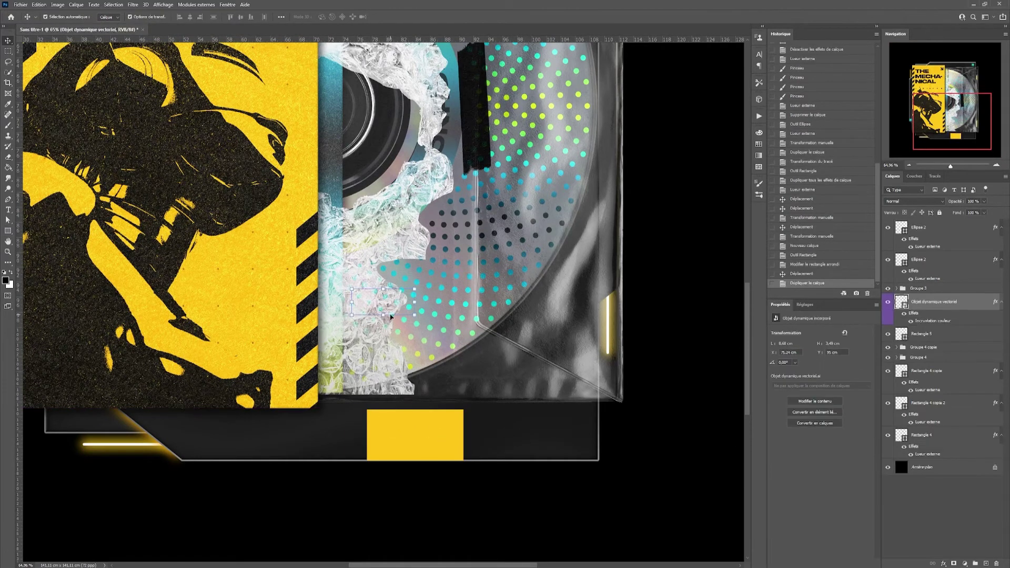
{"action": "mouse_move", "coordinate": [384, 303]}
{"action": "left_mouse_down"}
{"action": "mouse_move", "coordinate": [413, 434]}
{"action": "mouse_move", "coordinate": [463, 435]}
{"action": "left_mouse_up"}
{"action": "key", "text": "Return"}
Place the Compact Disc and Parental Advisory logos beside the barcode and the white arrow at the left end
{"action": "key", "text": "Return"}
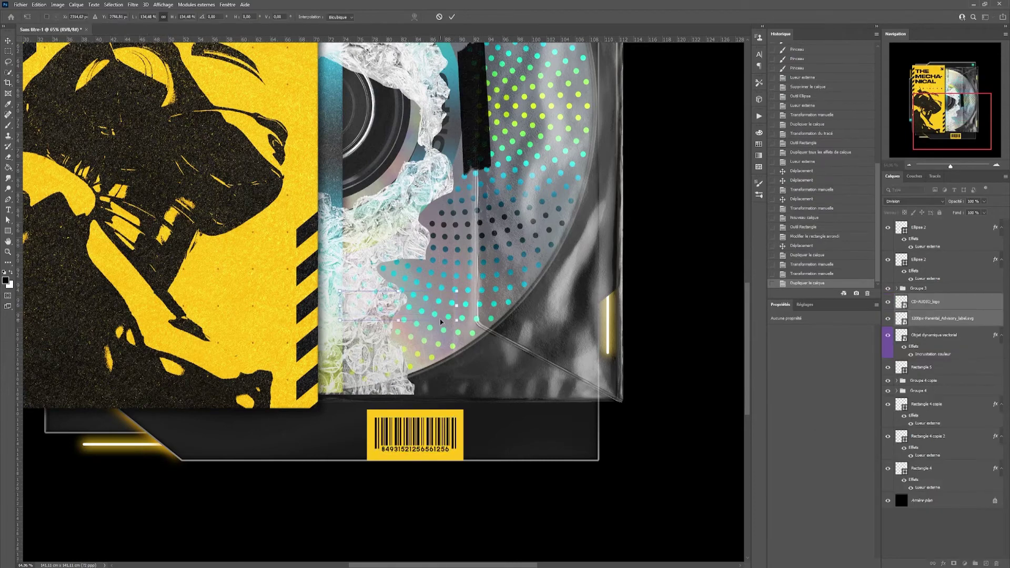
{"action": "mouse_move", "coordinate": [440, 322]}
{"action": "left_mouse_down"}
{"action": "mouse_move", "coordinate": [571, 447]}
{"action": "mouse_move", "coordinate": [583, 429]}
{"action": "left_mouse_up"}
{"action": "key", "text": "Return"}
{"action": "left_click_drag", "start_coordinate": [369, 368], "coordinate": [181, 431]}
{"action": "left_click", "coordinate": [222, 482]}
{"action": "type", "text": "Full dope tech here"}
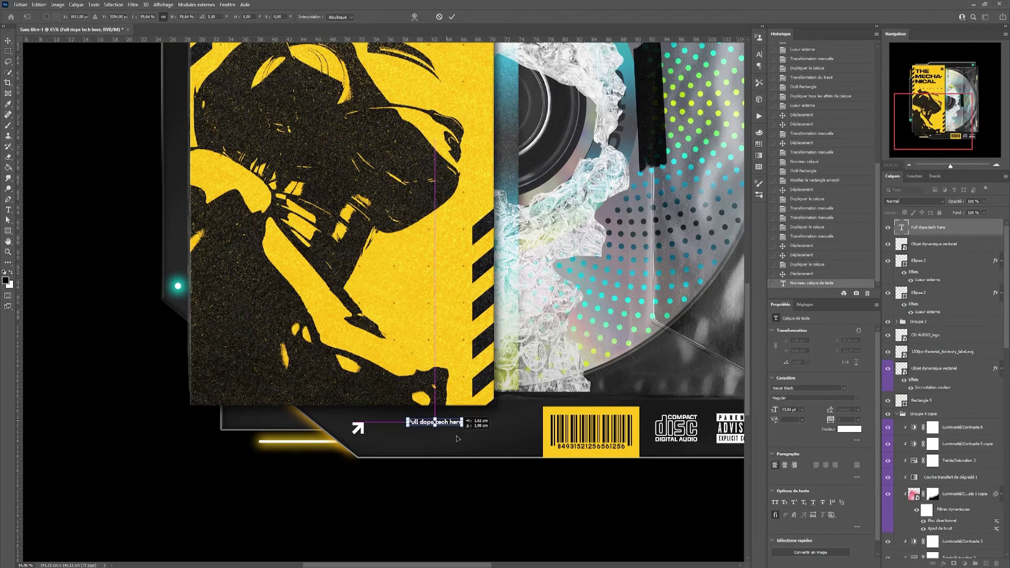
Add the 'Full dope tech here' and '314% effective' captions, vertically centred with the arrow
{"action": "key", "text": "Return"}
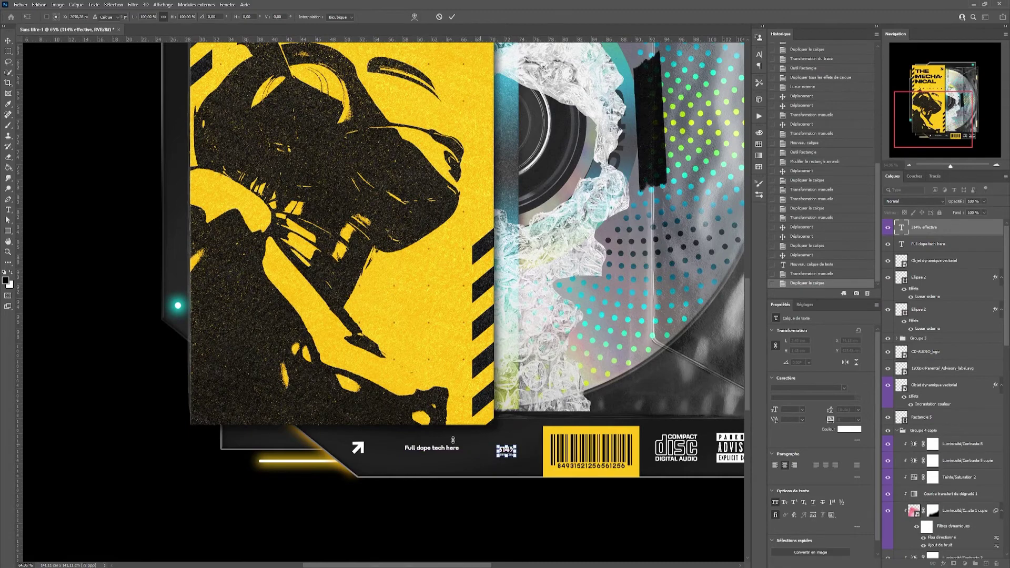
{"action": "key", "text": "Return"}
{"action": "left_click", "coordinate": [929, 244], "text": "ctrl"}
{"action": "left_click", "coordinate": [934, 260], "text": "ctrl"}
{"action": "left_click", "coordinate": [240, 17]}
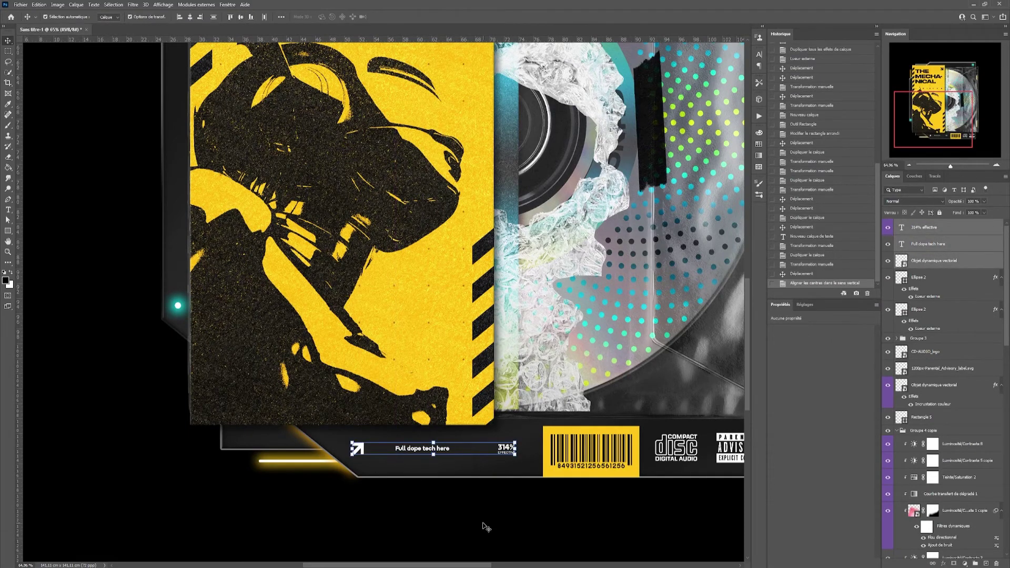
{"action": "left_click", "coordinate": [442, 450]}
Draw thin white divider lines on both sides of the caption and distribute the strip elements evenly
{"action": "key", "text": "u"}
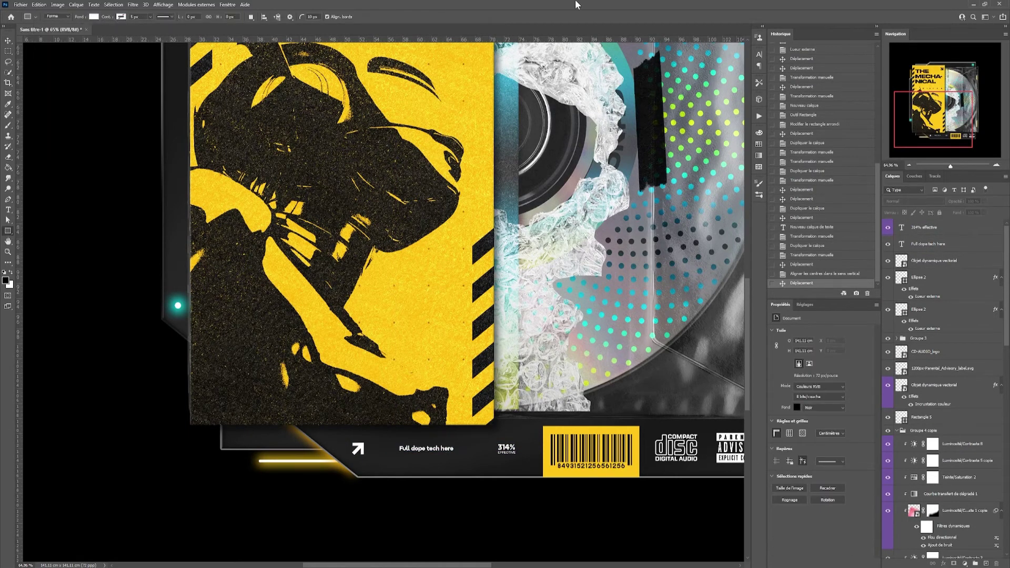
{"action": "scroll", "coordinate": [476, 479], "scroll_direction": "up", "scroll_amount": 5}
{"action": "mouse_move", "coordinate": [469, 388]}
{"action": "left_mouse_down"}
{"action": "mouse_move", "coordinate": [472, 437]}
{"action": "mouse_move", "coordinate": [470, 413]}
{"action": "mouse_move", "coordinate": [258, 416]}
{"action": "left_mouse_up"}
{"action": "key", "text": "v"}
{"action": "left_click_drag", "start_coordinate": [576, 447], "coordinate": [236, 419]}
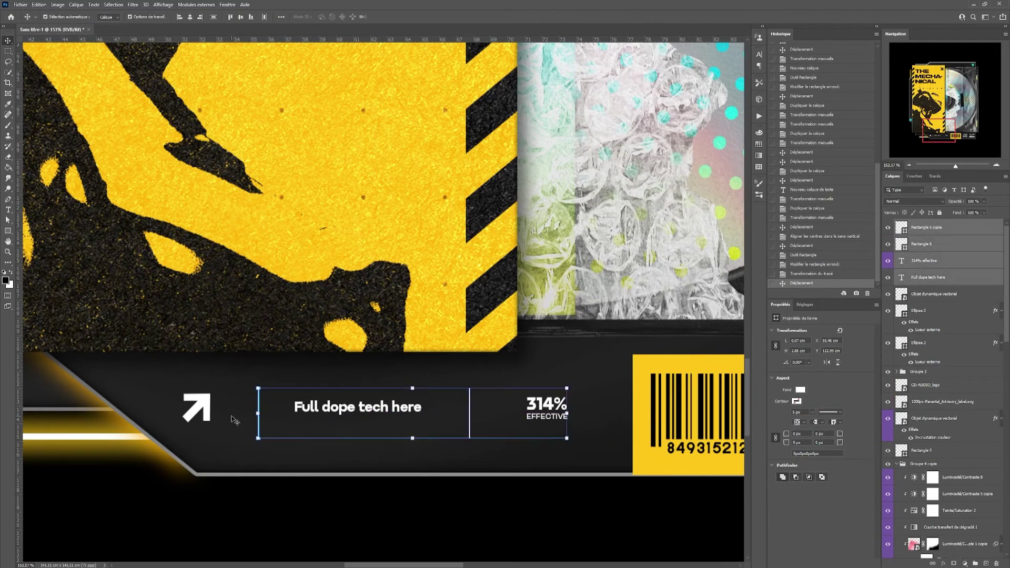
{"action": "left_click", "coordinate": [265, 16]}
Fit the document in view and copy the caption row up to the top bar
{"action": "key", "text": "ctrl+0"}
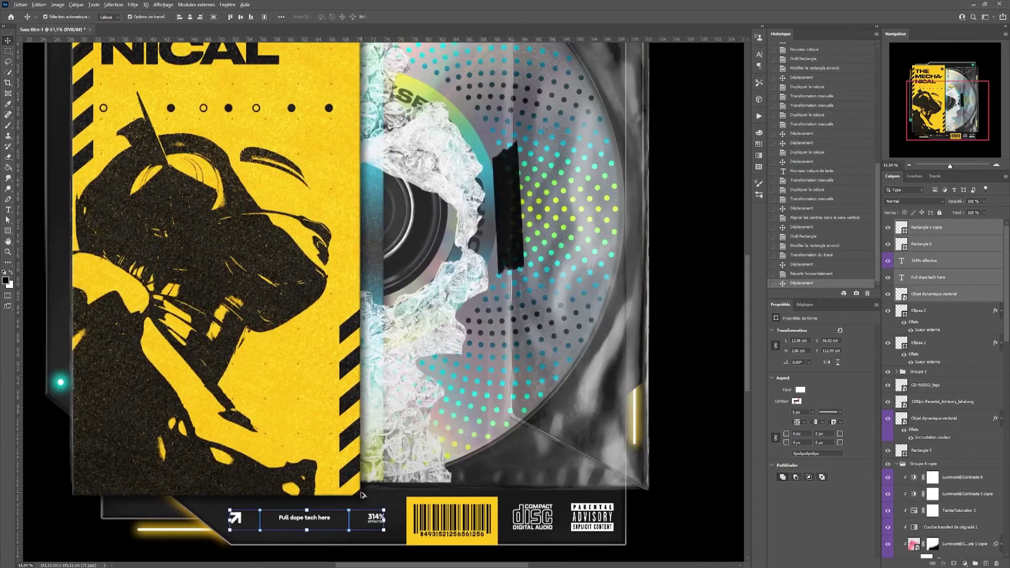
{"action": "left_click_drag", "start_coordinate": [398, 493], "coordinate": [496, 70]}
{"action": "scroll", "coordinate": [518, 202], "scroll_direction": "up", "scroll_amount": 2}
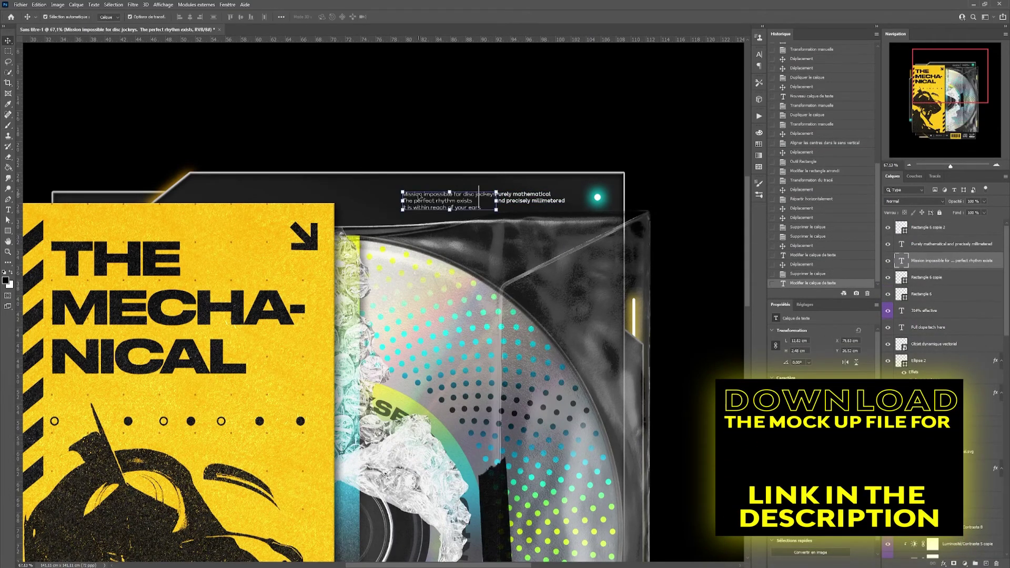
Align the Mission impossible and Purely mathematical text blocks by top edges and vertical centres, then move the vertical strip left
{"action": "left_click_drag", "start_coordinate": [419, 196], "coordinate": [369, 198]}
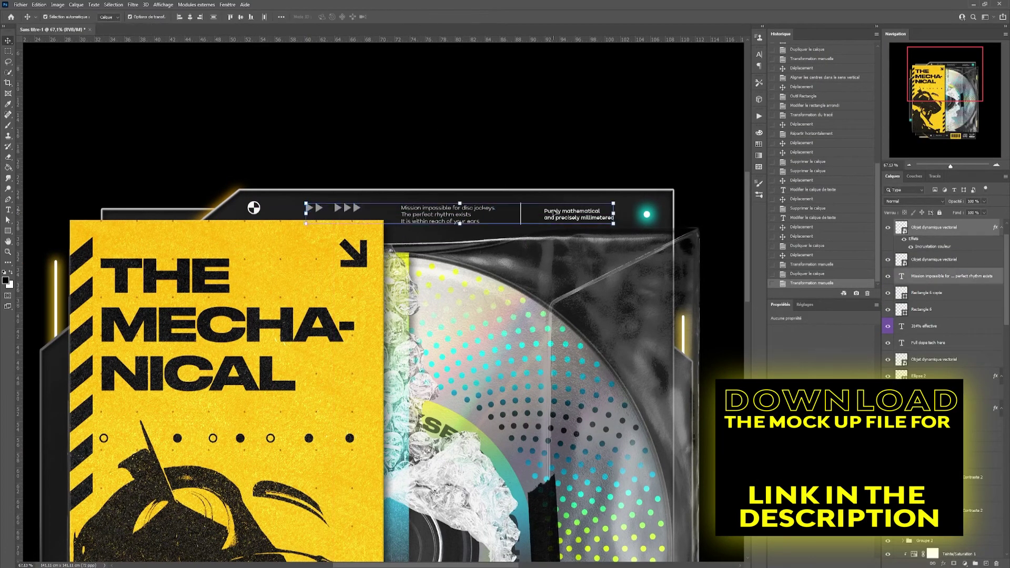
{"action": "left_click", "coordinate": [230, 16]}
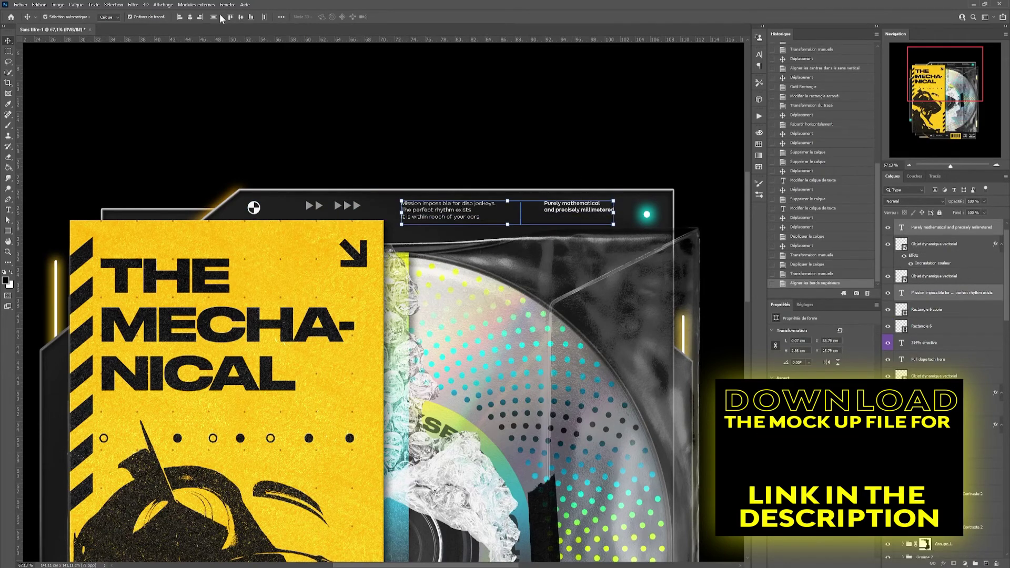
{"action": "left_click", "coordinate": [240, 17]}
{"action": "left_click", "coordinate": [402, 176]}
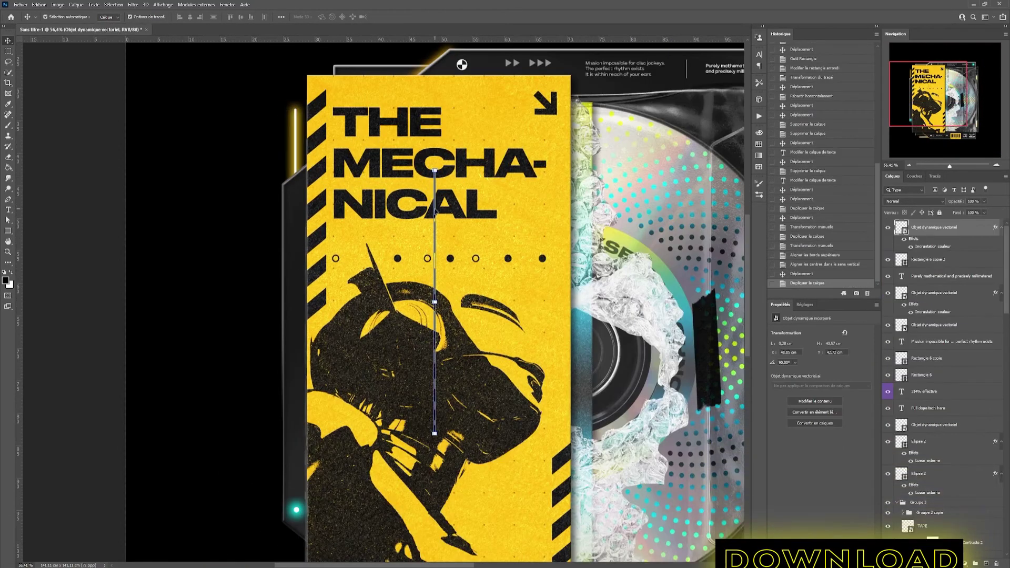
{"action": "left_click_drag", "start_coordinate": [435, 211], "coordinate": [296, 223]}
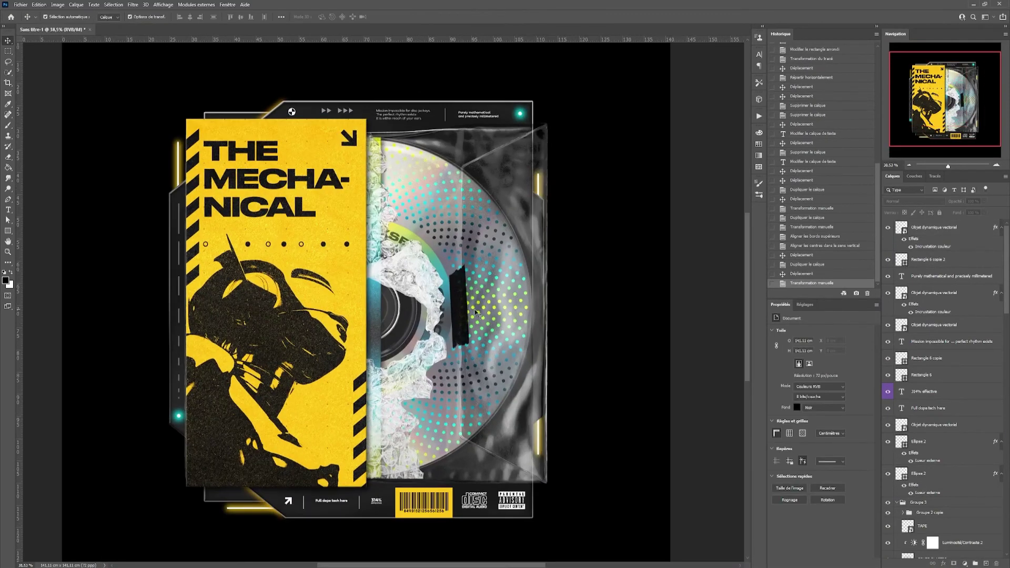
Group the barcode layers and duplicate the checkered strip near the sleeve's right-side top and bottom
{"action": "key", "text": "ctrl+g"}
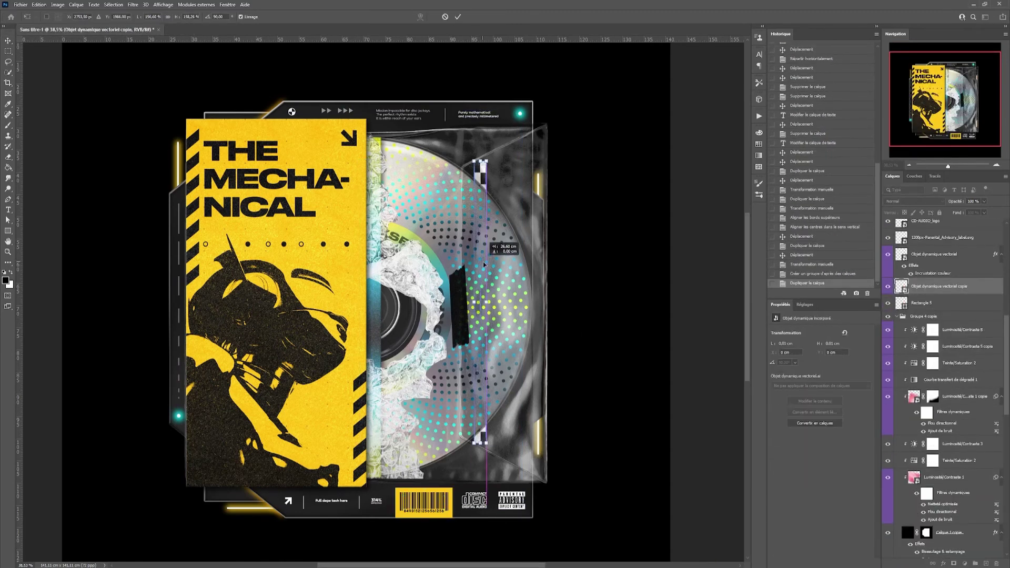
{"action": "left_click_drag", "start_coordinate": [484, 265], "coordinate": [492, 266]}
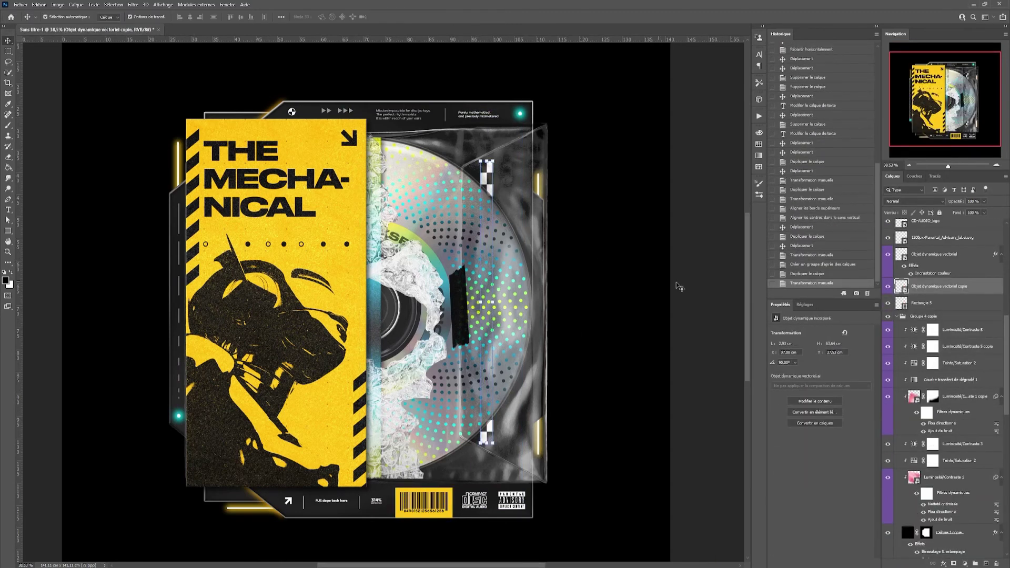
{"action": "left_click_drag", "start_coordinate": [988, 558], "coordinate": [987, 562]}
{"action": "key", "text": "ctrl+t"}
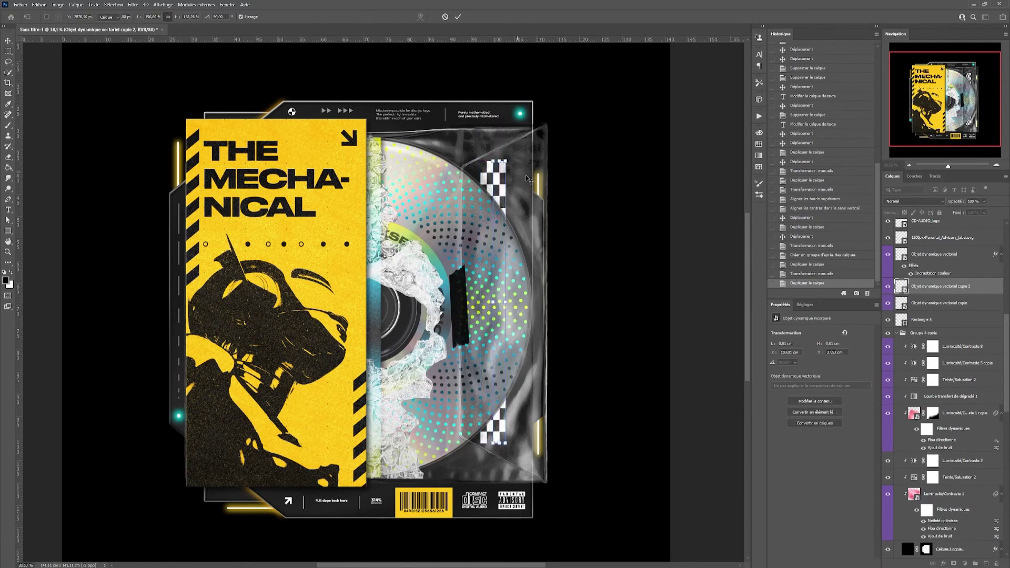
{"action": "left_click_drag", "start_coordinate": [508, 168], "coordinate": [485, 182]}
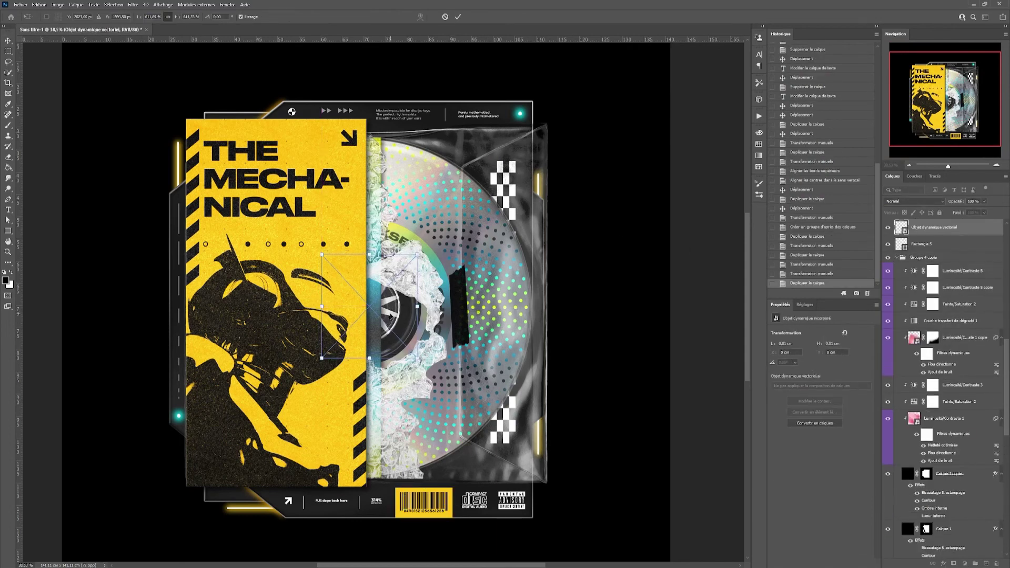
{"action": "key", "text": "Return"}
{"action": "scroll", "coordinate": [668, 285], "scroll_direction": "down", "scroll_amount": 2}
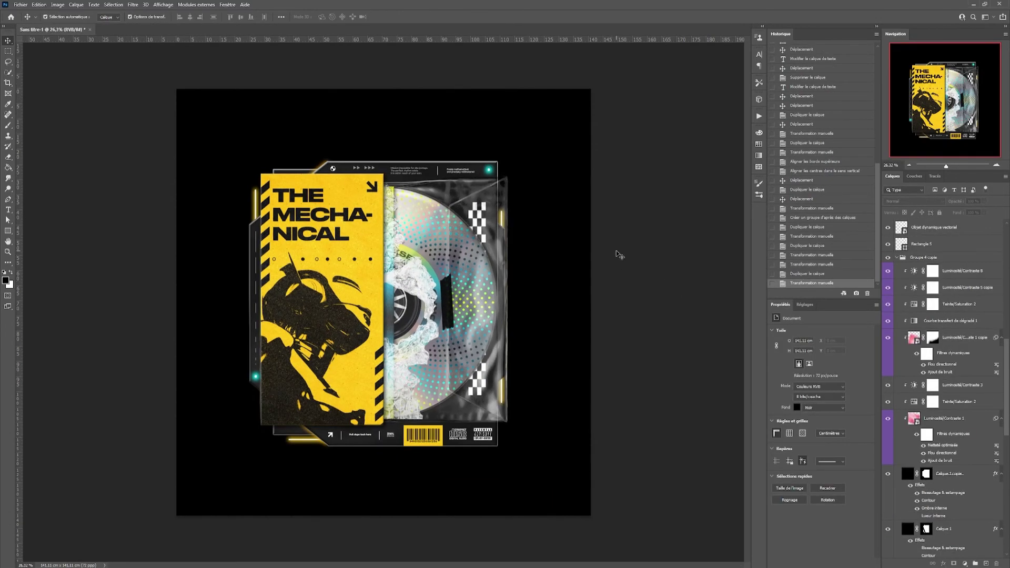